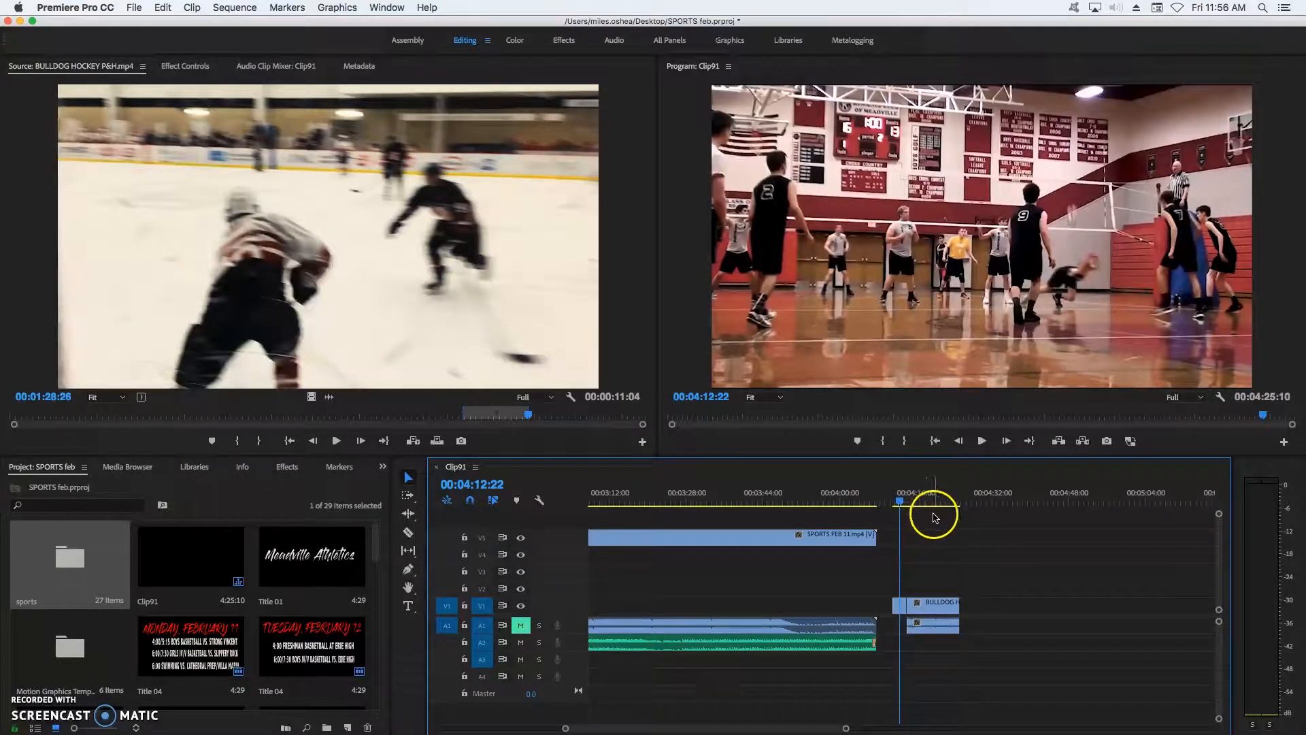
Step: Create a new legacy title at 1920 × 1080 with the default name and enlarge the title editor window
drag(845, 728, 789, 729)
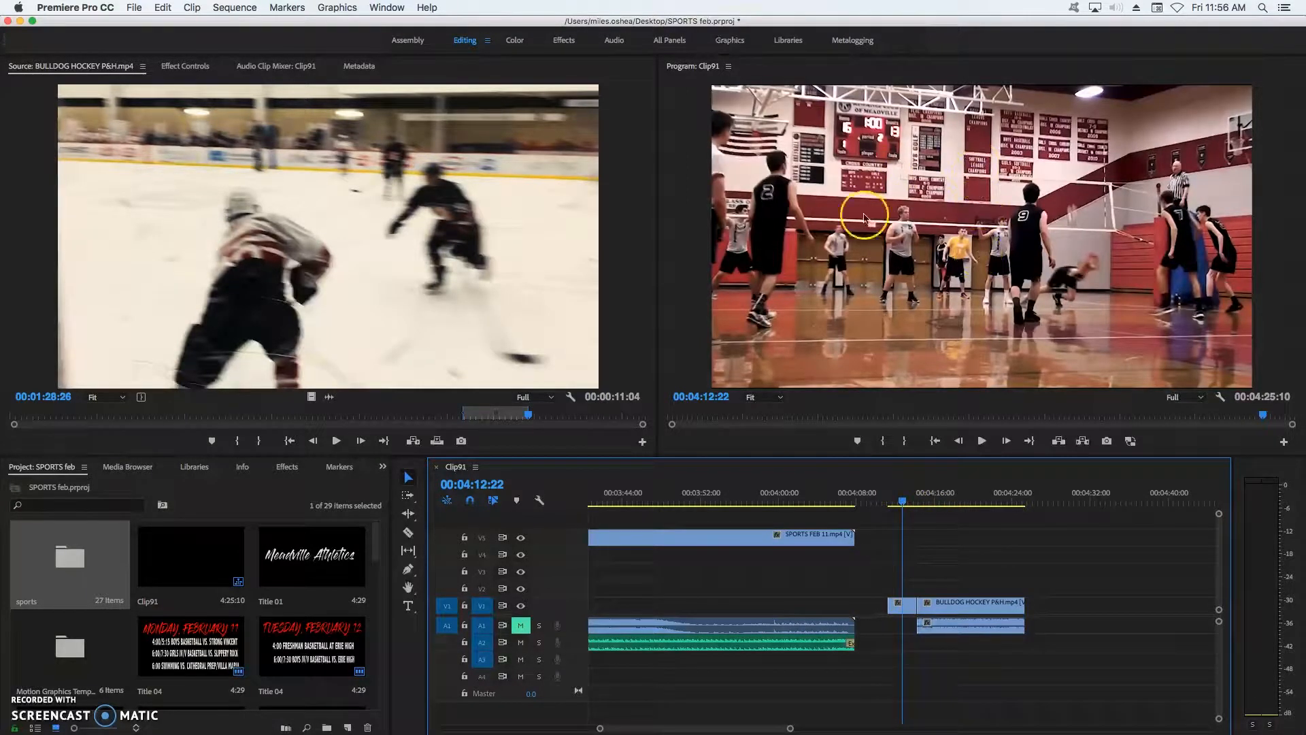
click(134, 10)
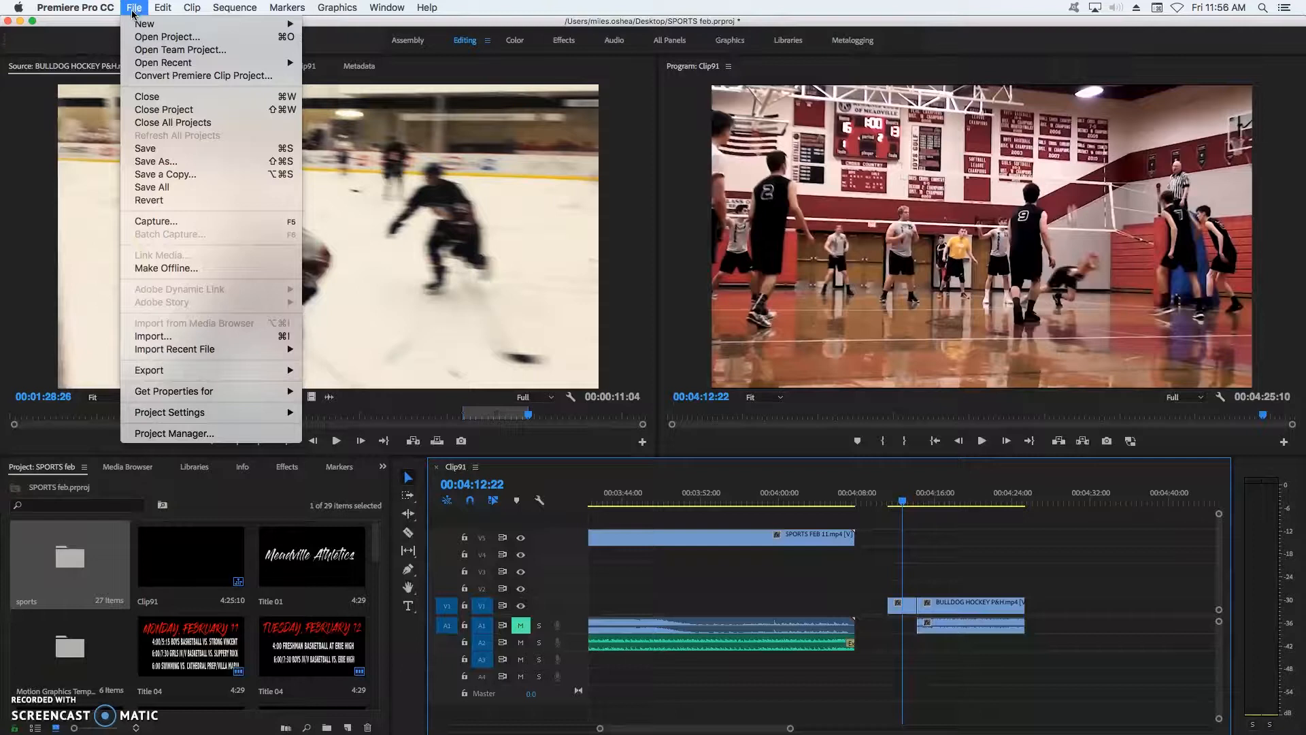
mouse_move(141, 26)
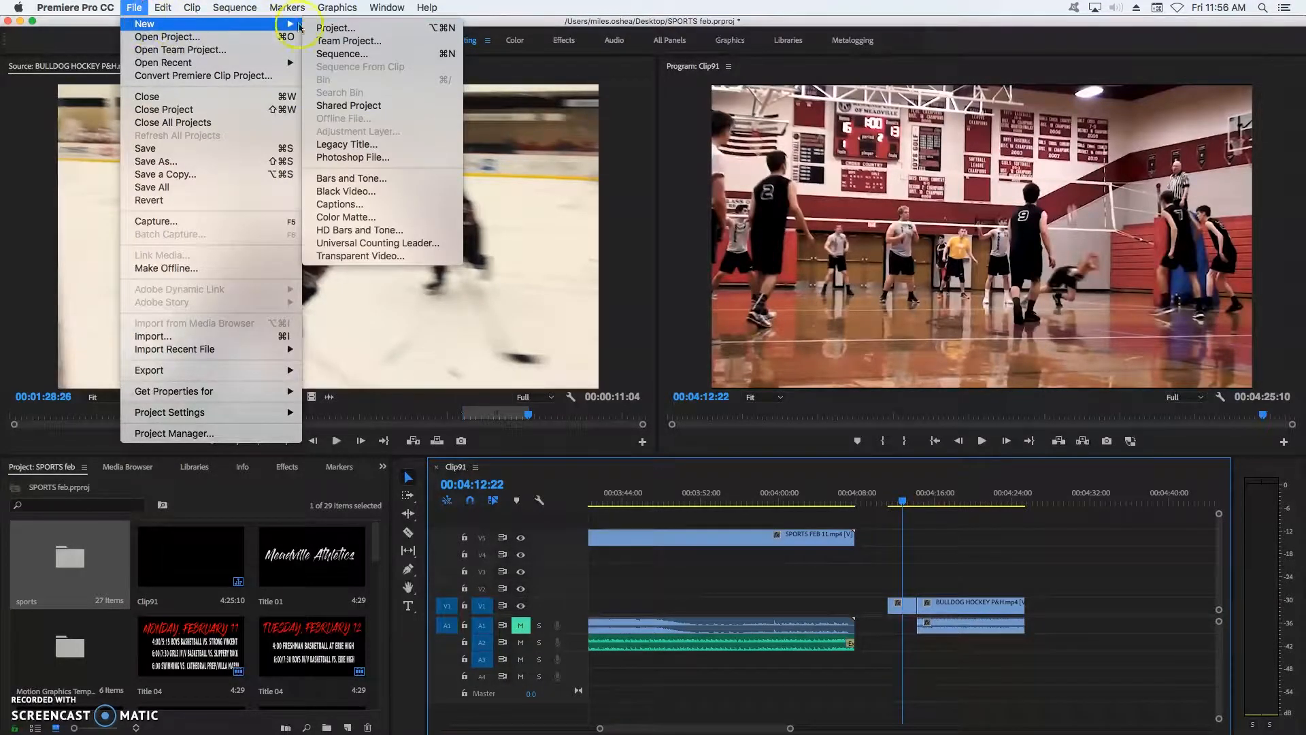
click(365, 145)
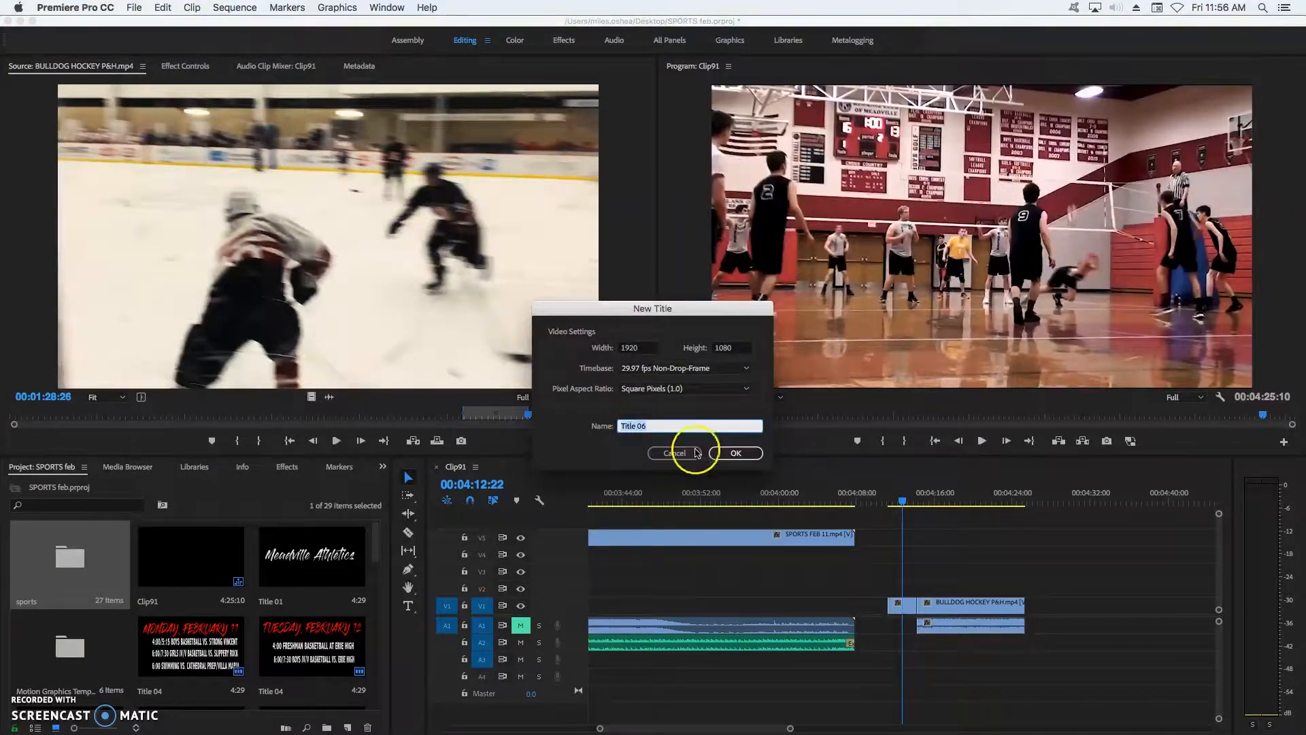
click(746, 453)
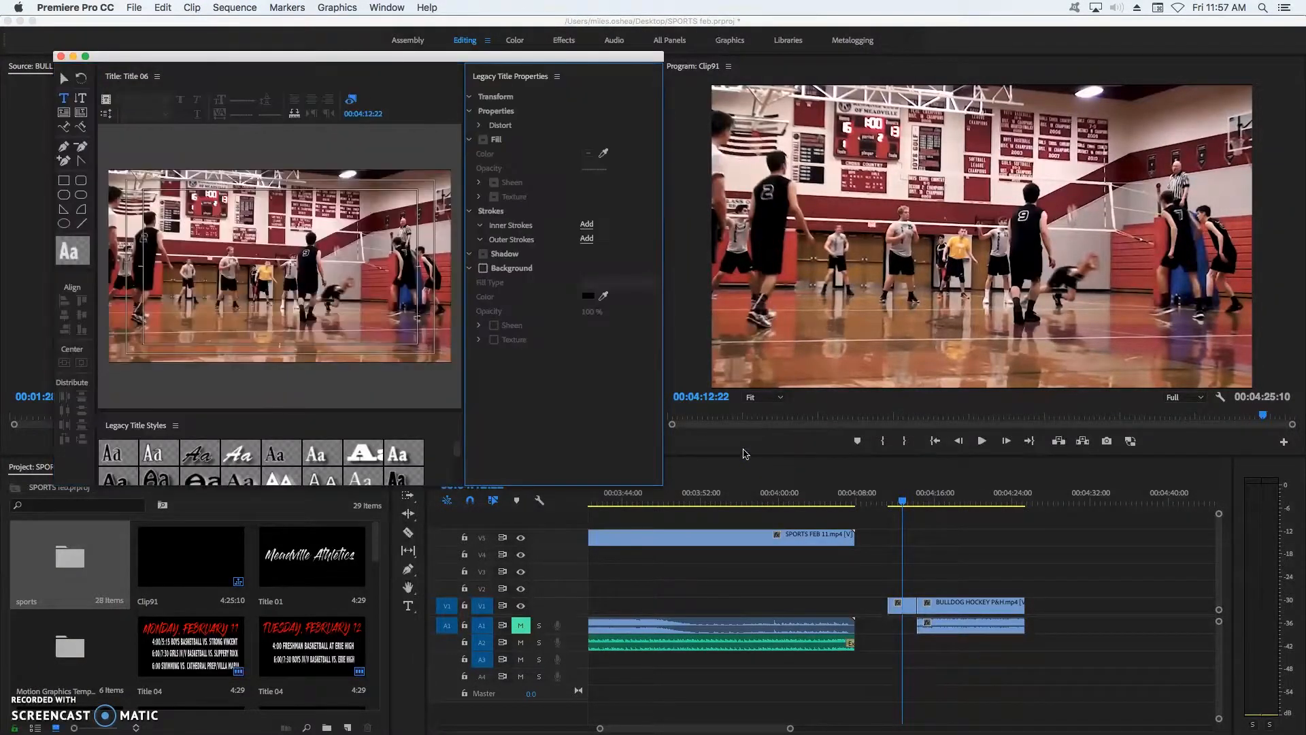
drag(657, 485, 955, 607)
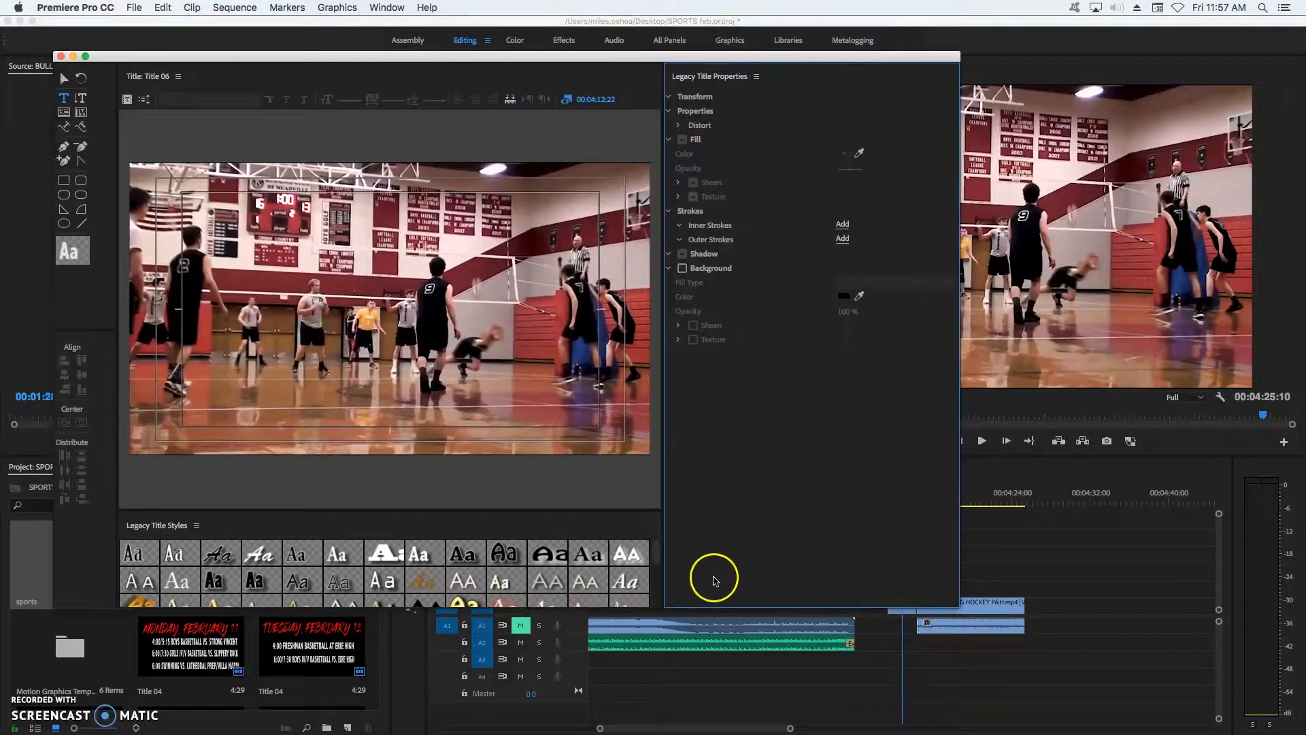
Step: Add the horizontal text "Sports" near the left-centre of the title frame with the Type tool
click(65, 100)
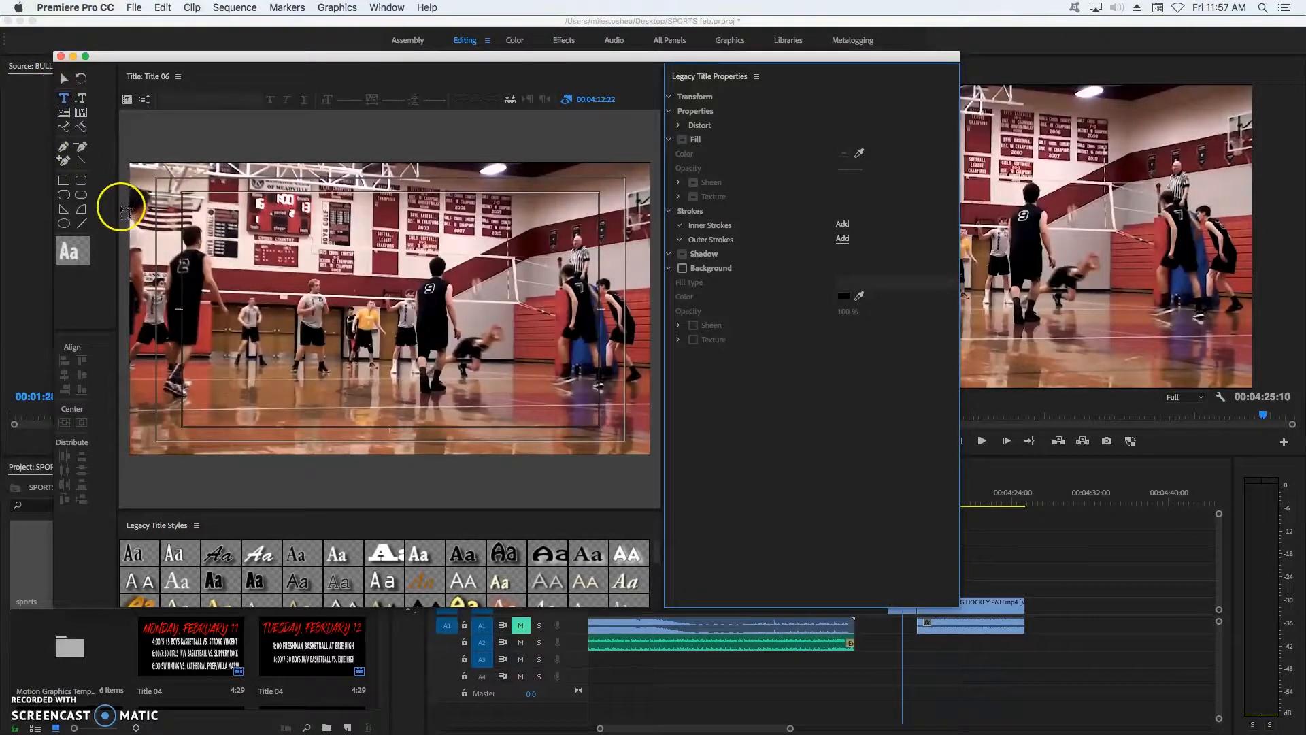
click(64, 99)
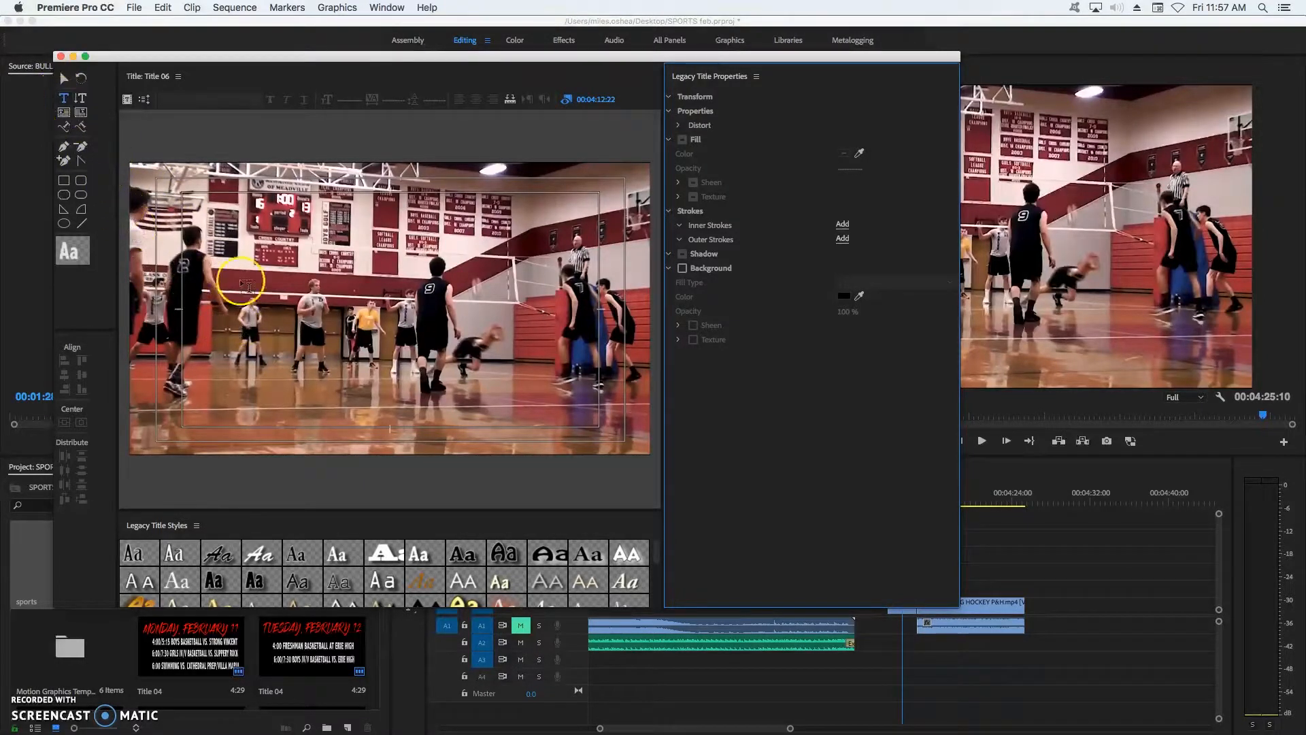
click(240, 299)
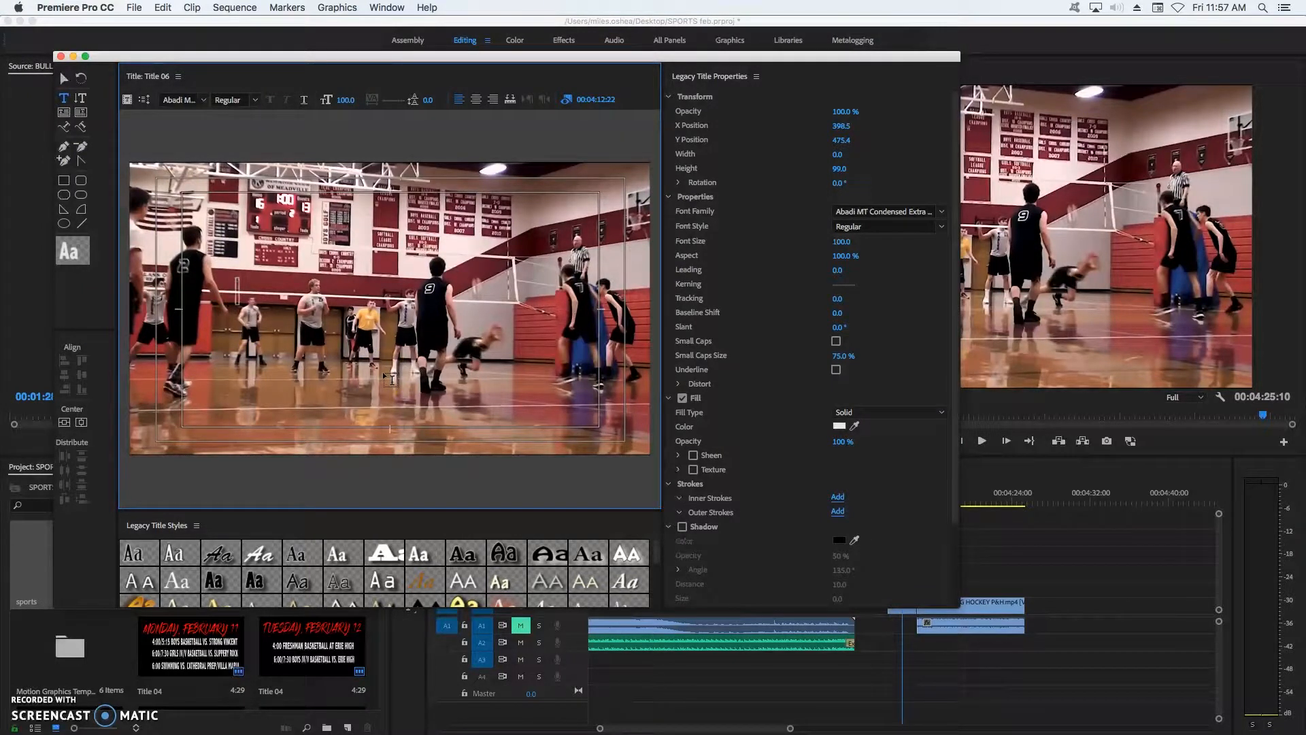
text(sp)
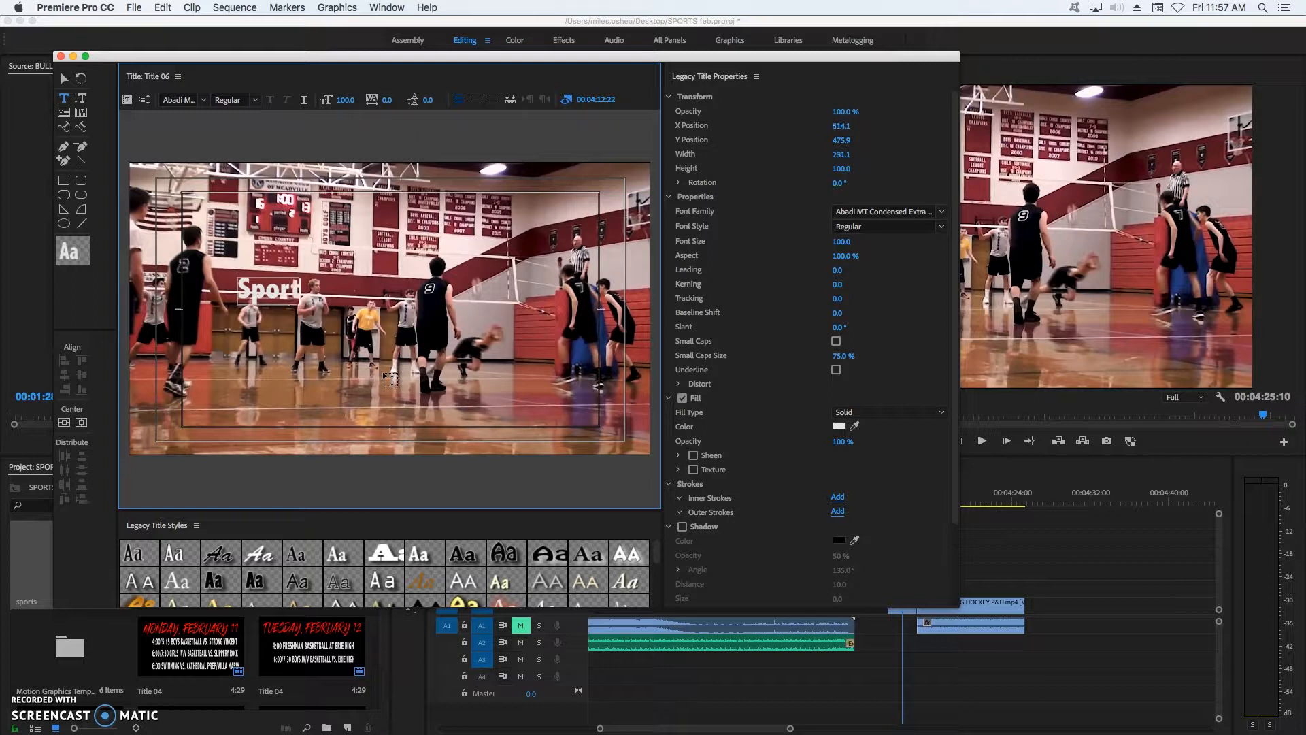
click(326, 310)
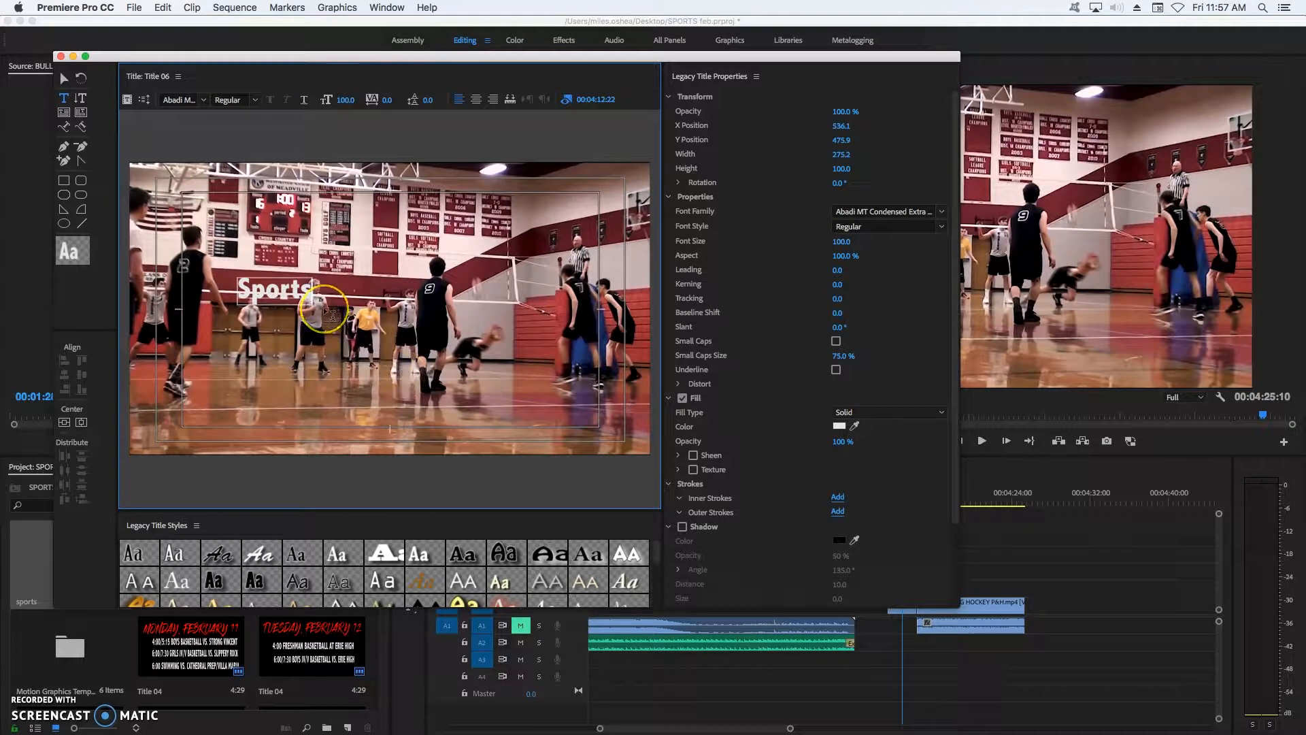
Step: Enlarge the "Sports" text to about 1215 wide by 280 high and move it to the middle of the frame
click(64, 78)
click(265, 261)
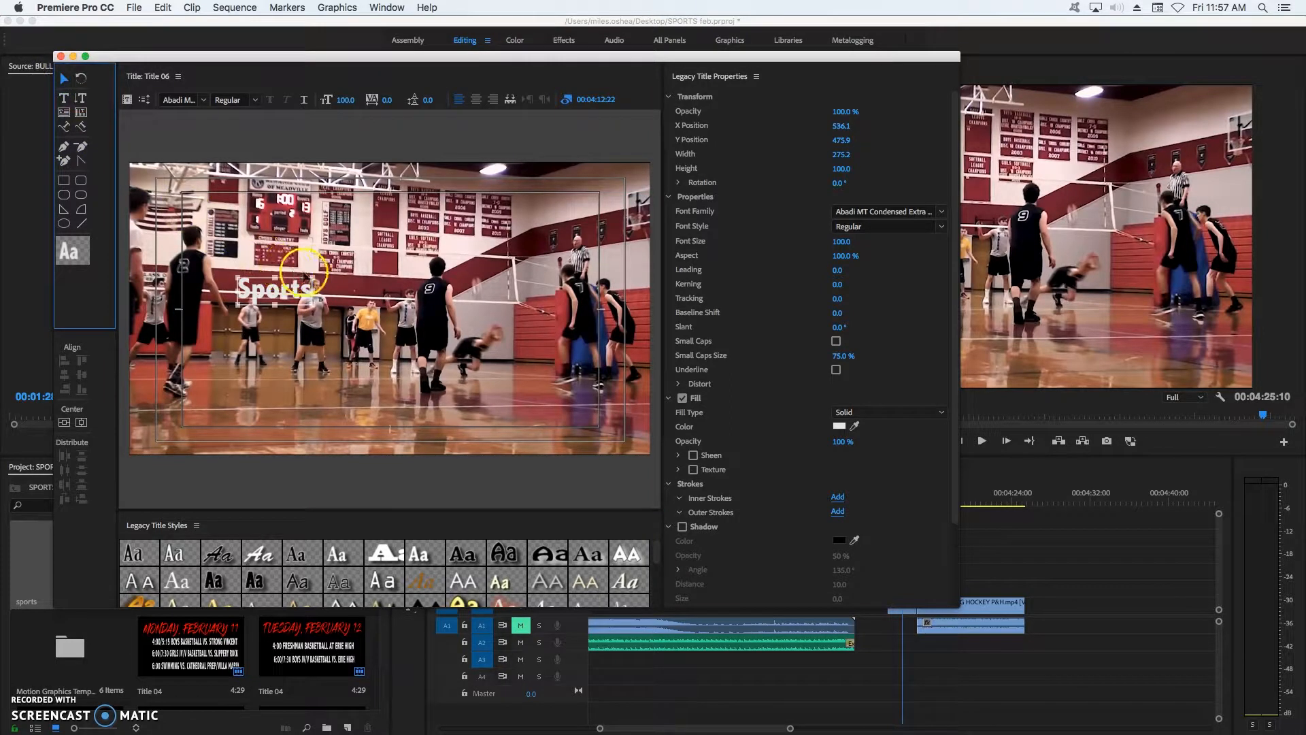
drag(312, 275, 567, 224)
drag(443, 266, 421, 300)
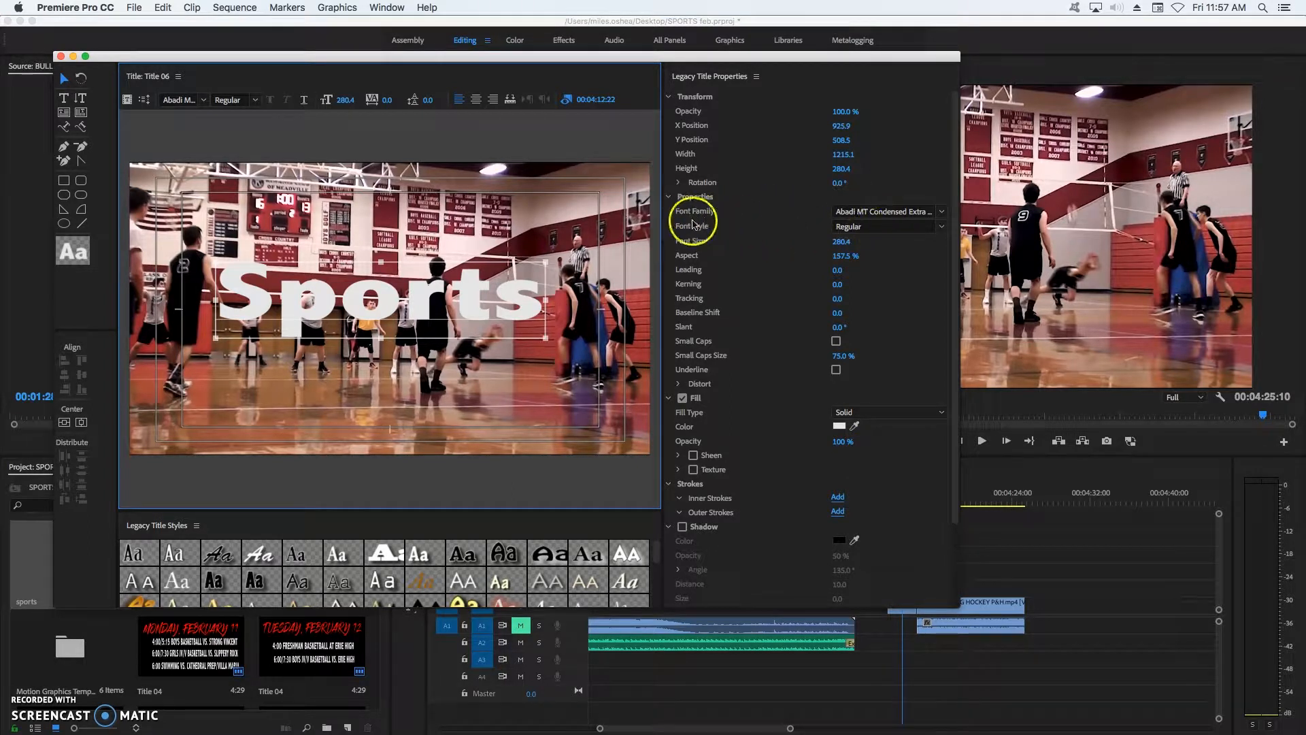
Step: Change the font family of the "Sports" text to Black Hawk
click(943, 217)
scroll(913, 373, down, 5)
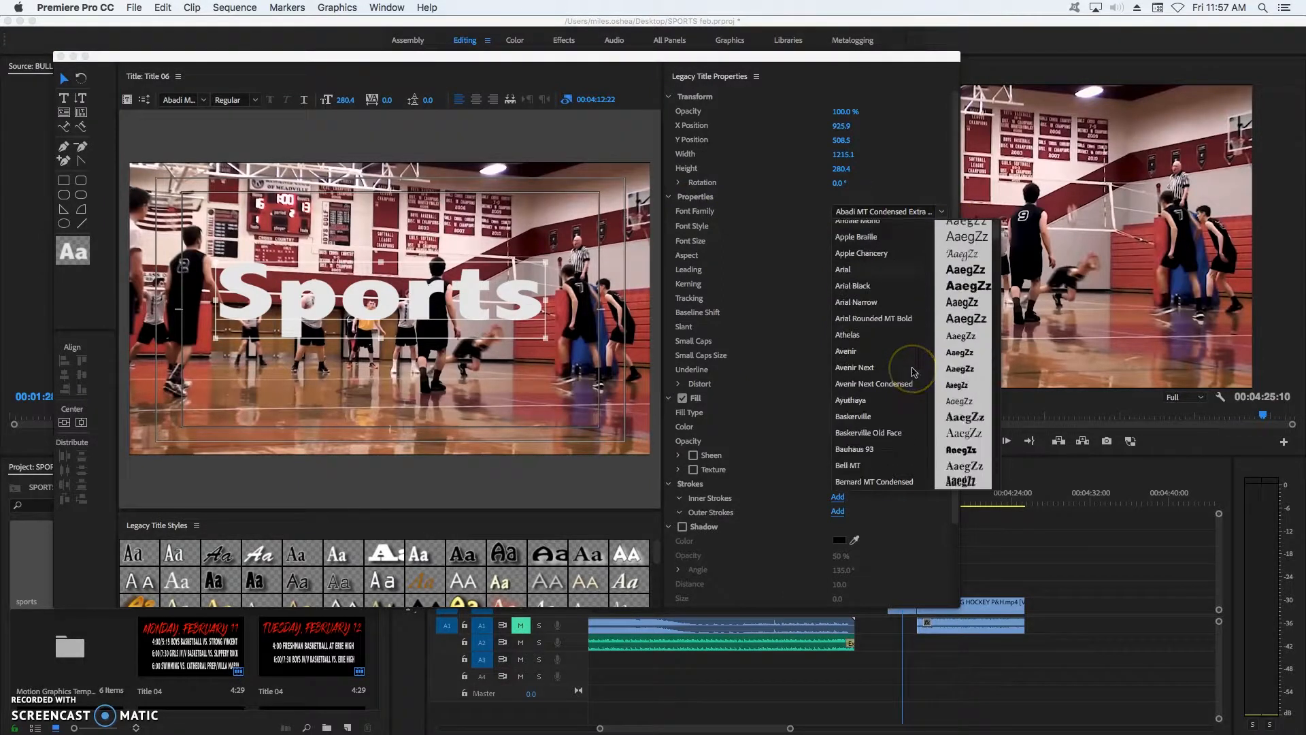
scroll(913, 373, down, 6)
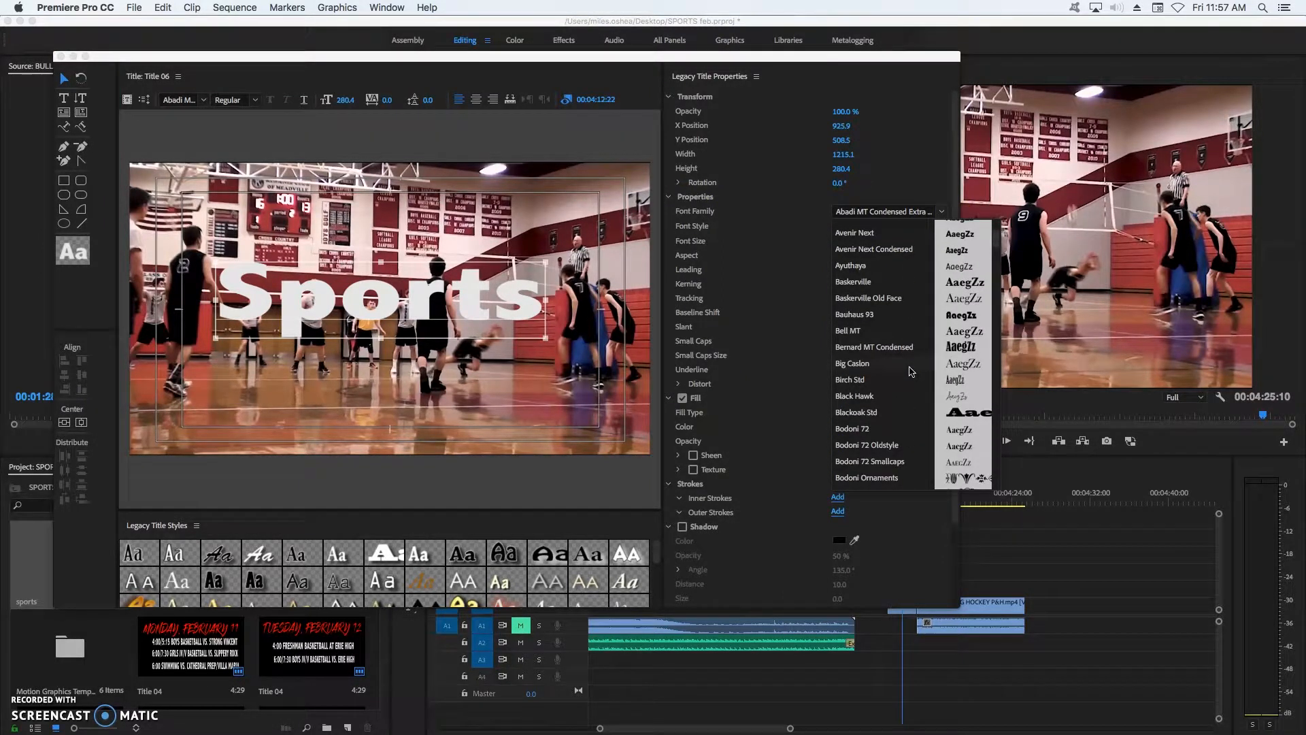
scroll(912, 373, down, 4)
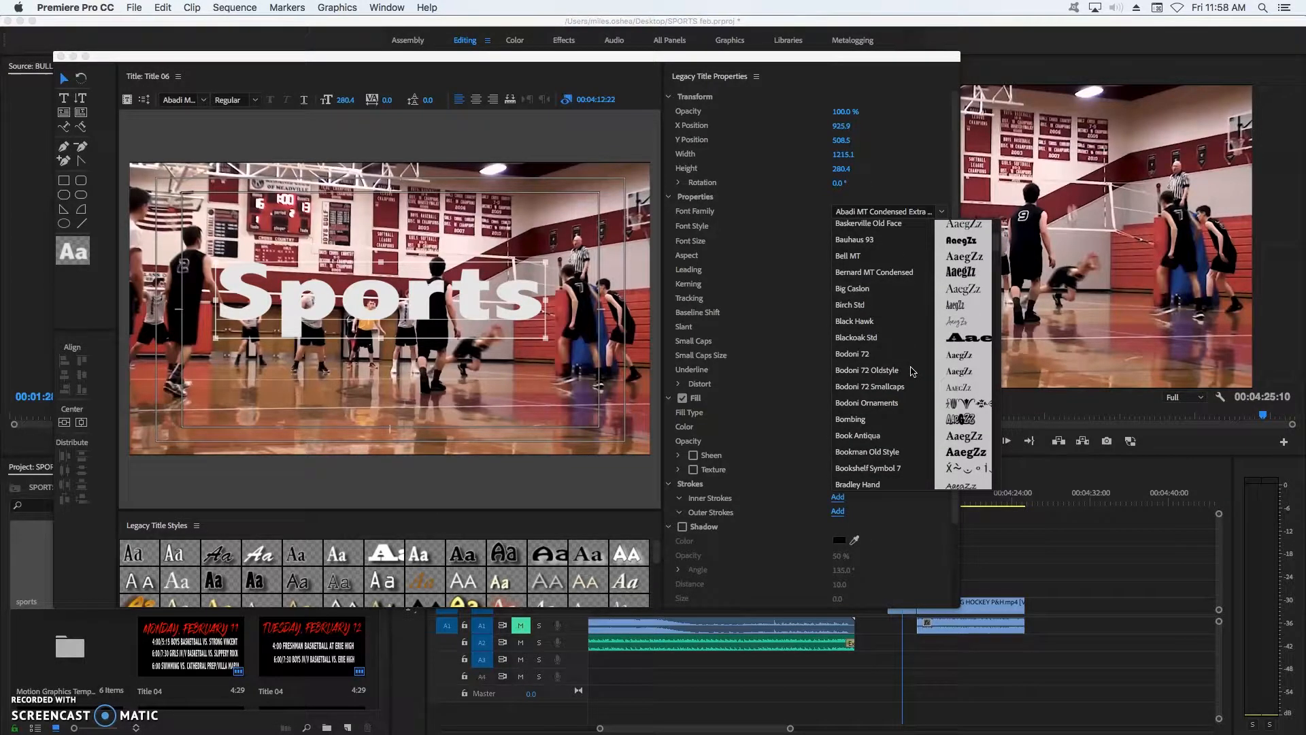
click(864, 321)
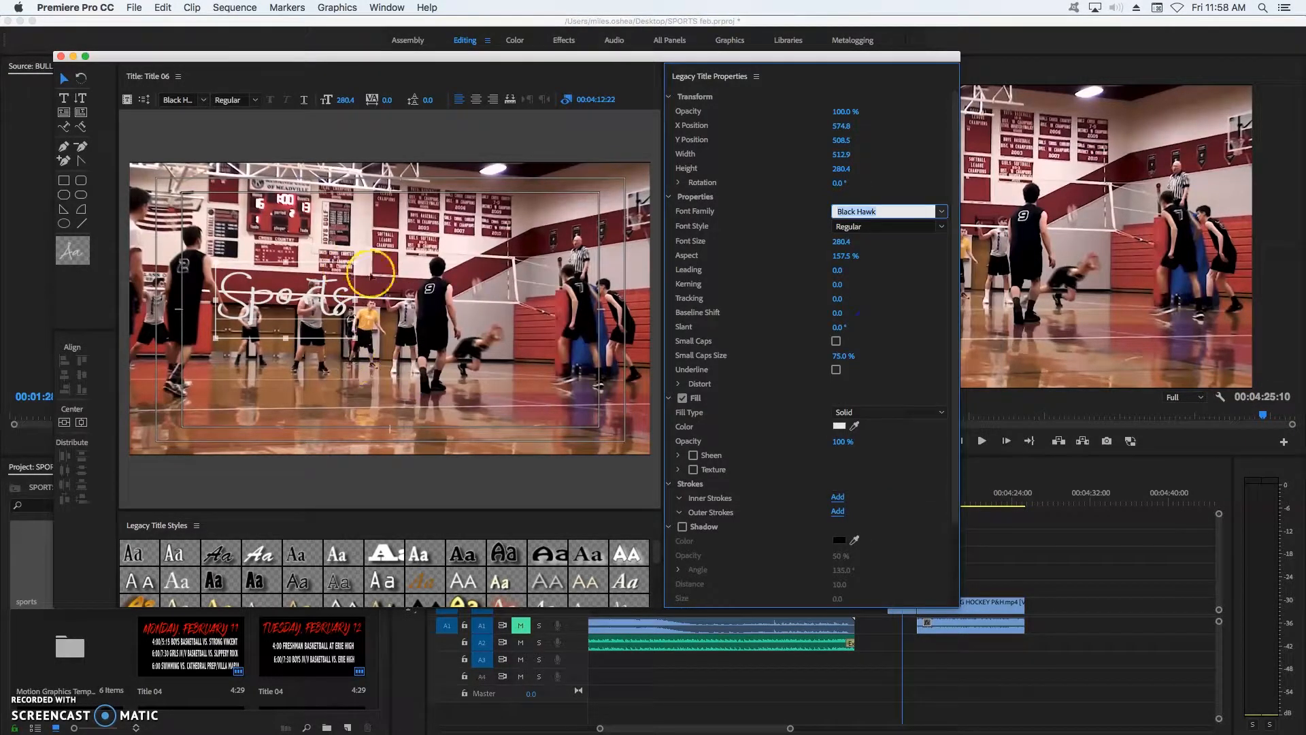
Step: Set the "Sports" text's font family to Britannic Bold and reposition it around the middle of the frame
click(941, 211)
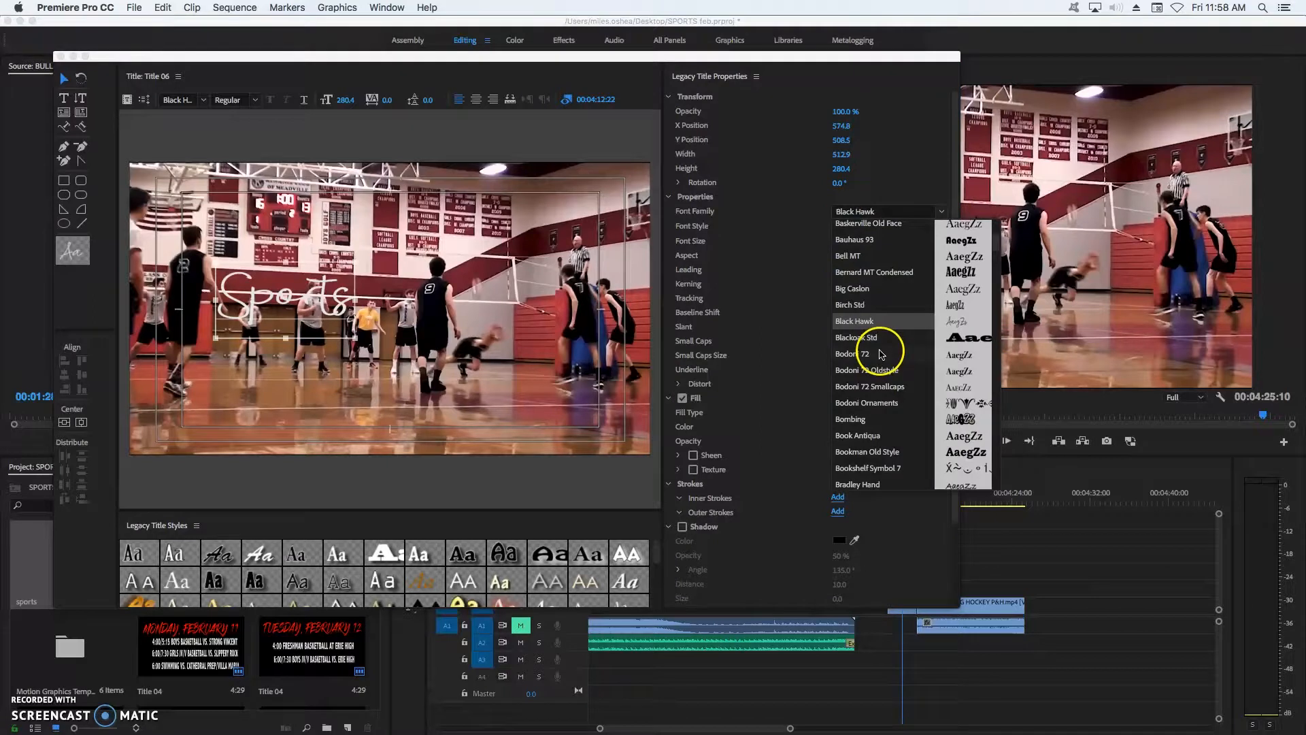
scroll(878, 364, down, 5)
scroll(876, 375, down, 2)
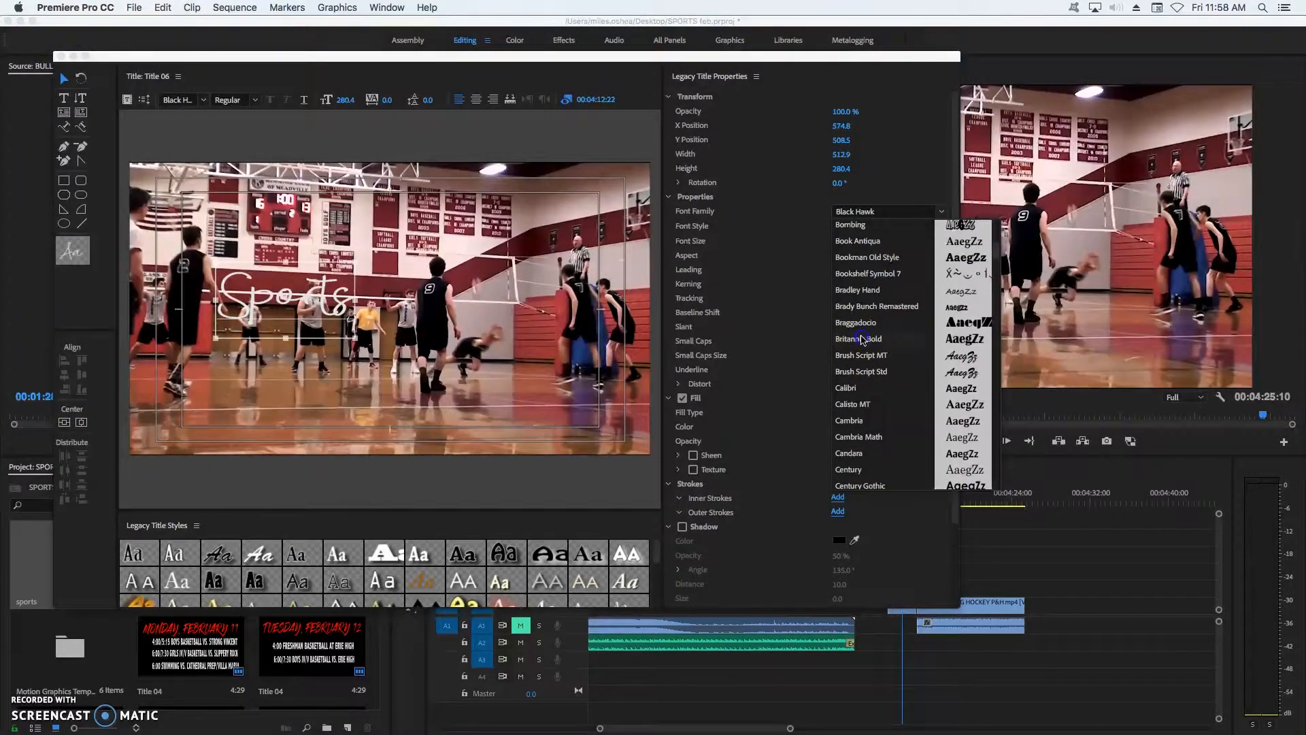
click(861, 338)
drag(504, 297, 499, 284)
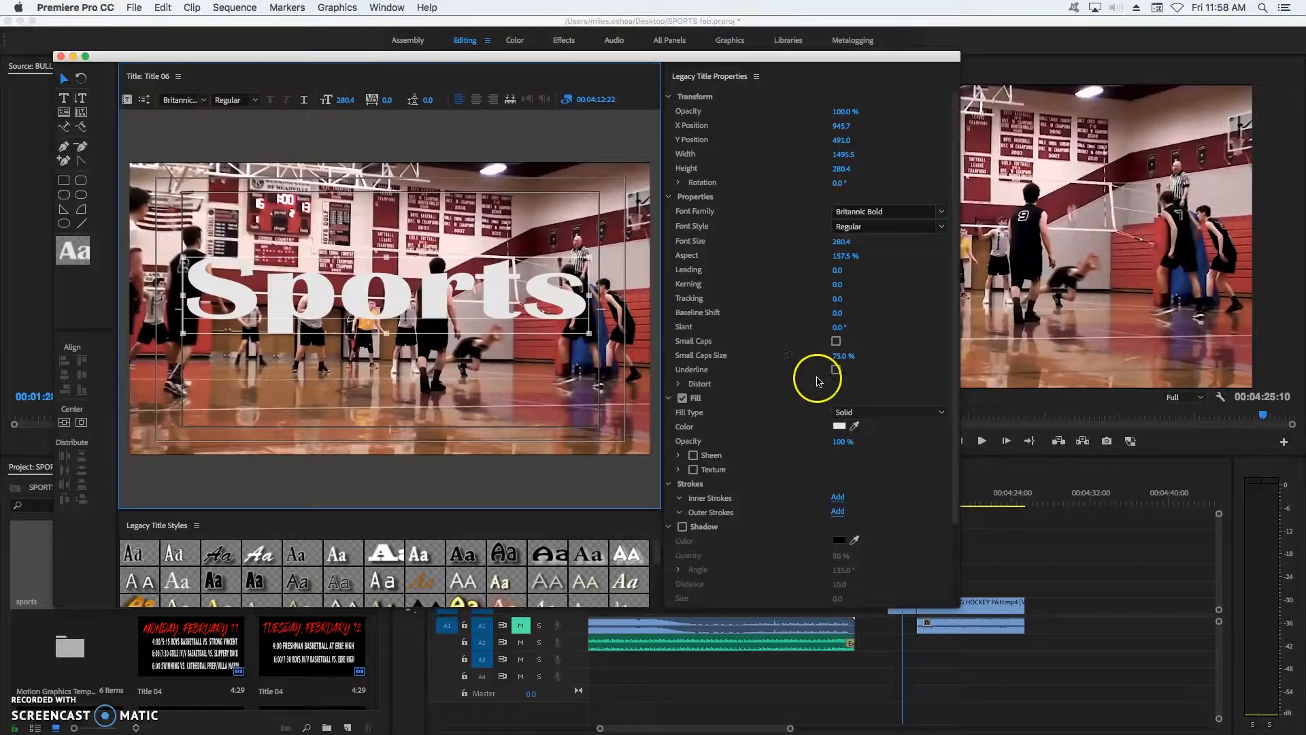
Step: Give the text a Linear Gradient fill and set its first colour stop to dark blue
scroll(959, 234, down, 3)
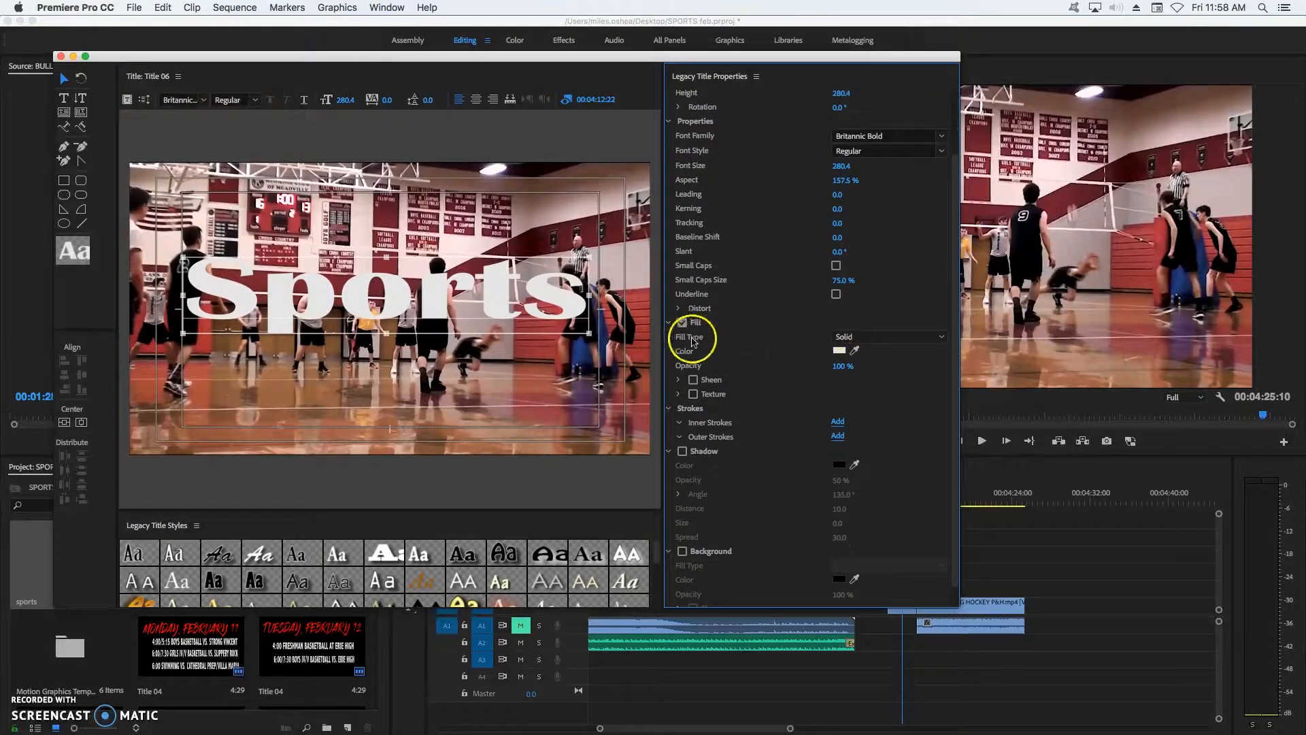
click(941, 338)
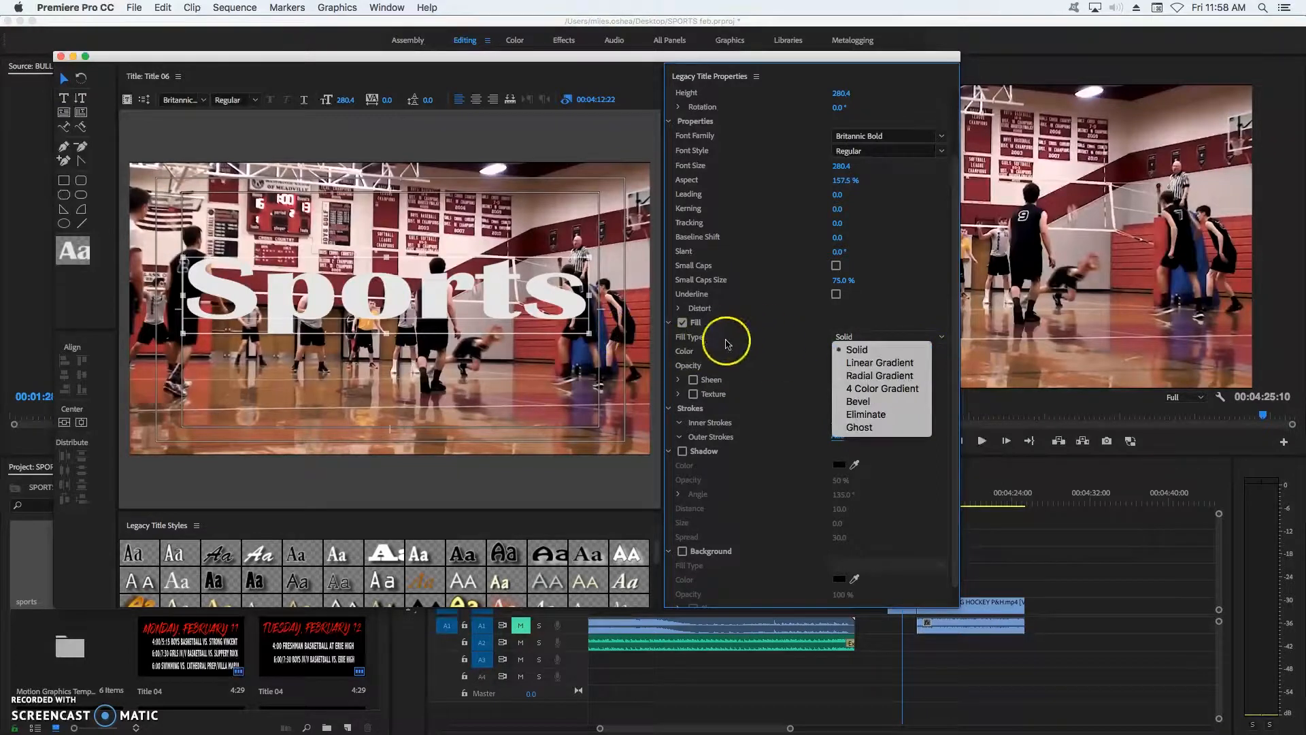
click(879, 362)
double_click(863, 361)
click(688, 283)
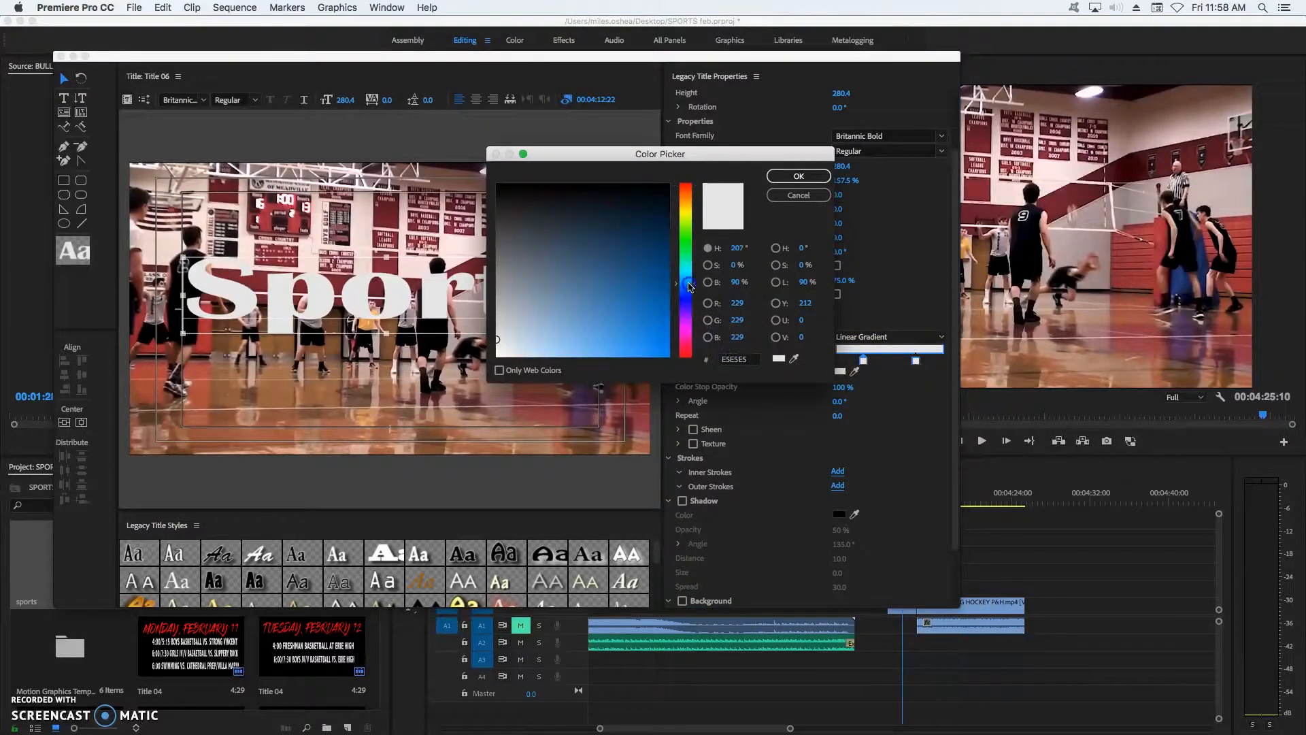
click(668, 250)
click(820, 181)
Step: Set the gradient's second colour stop to bright cyan
double_click(914, 368)
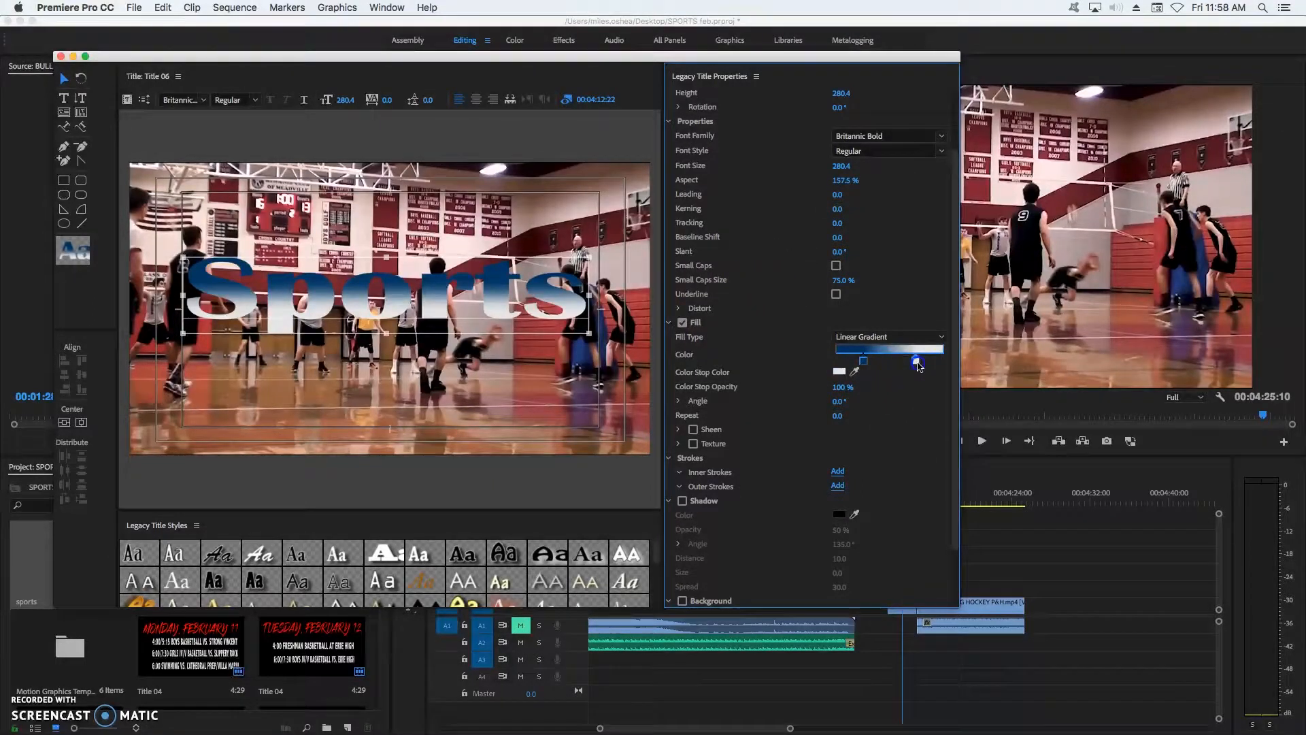
click(687, 267)
click(666, 353)
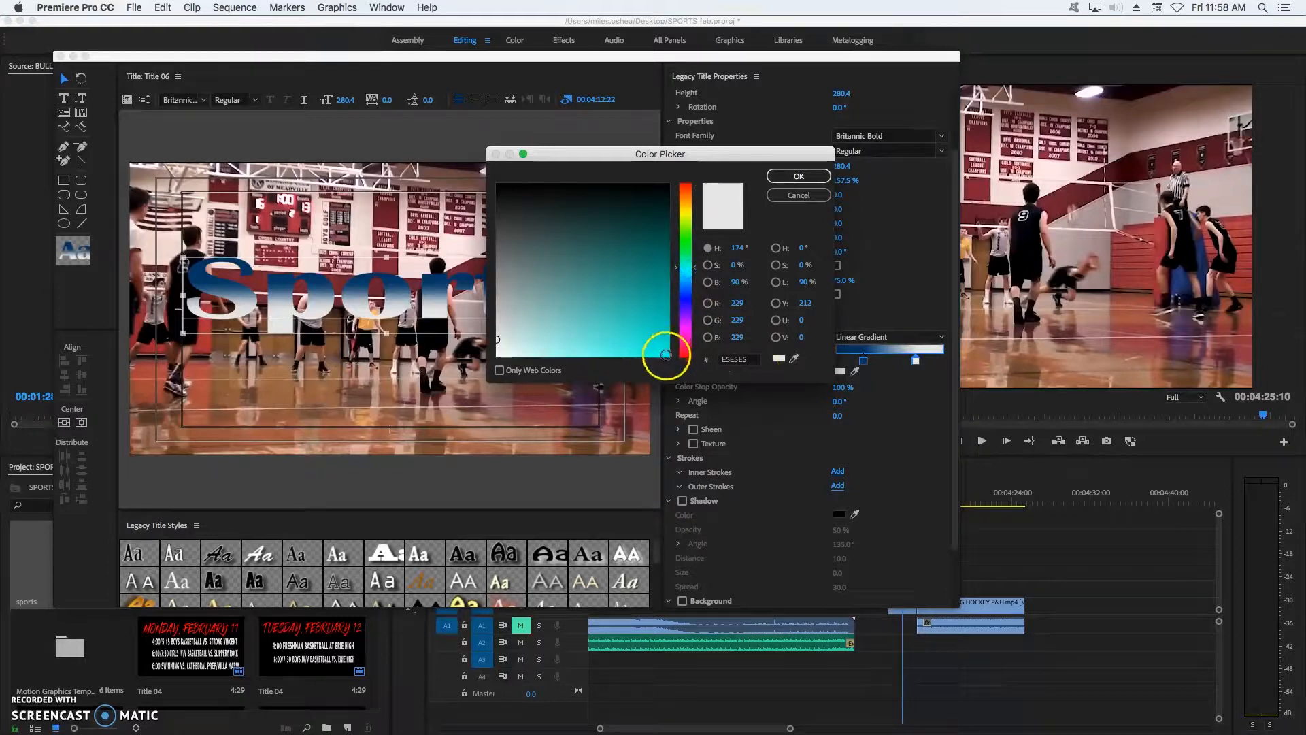
click(799, 176)
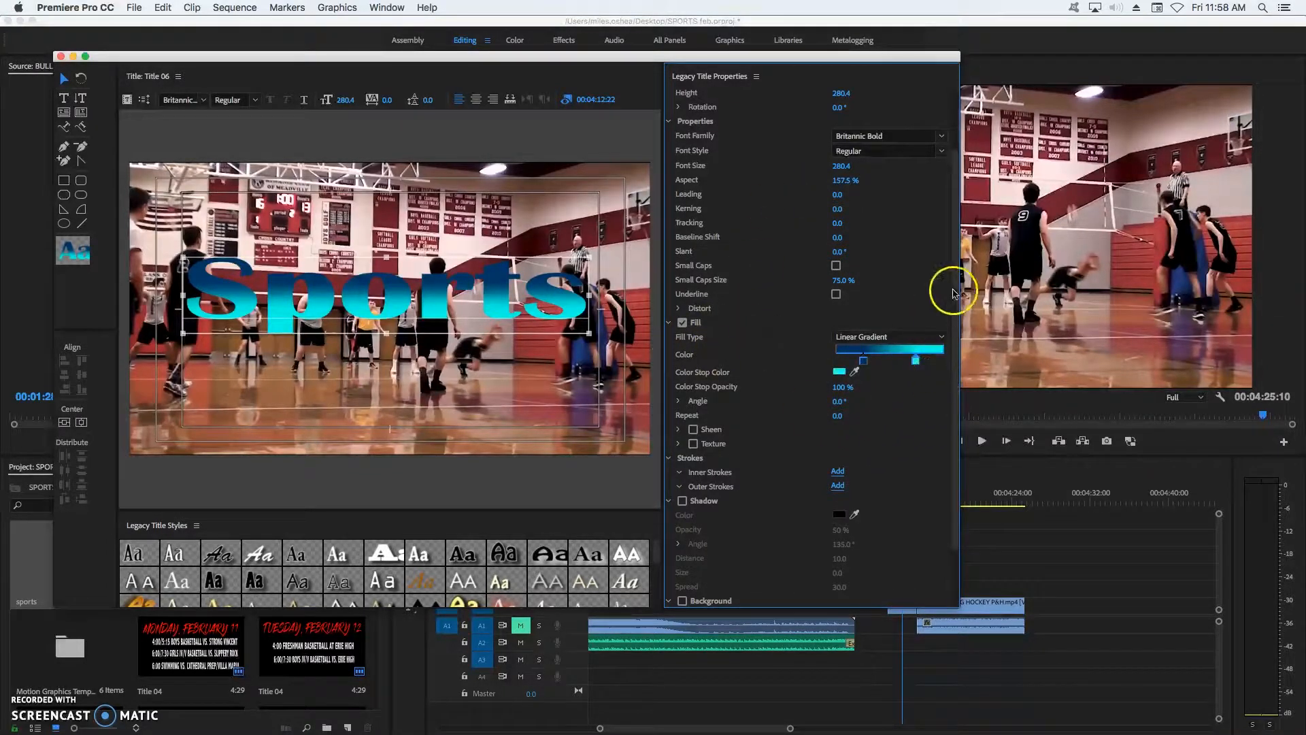
Step: Add a solid white outer edge stroke of size 20 to the "Sports" text
drag(957, 272, 958, 346)
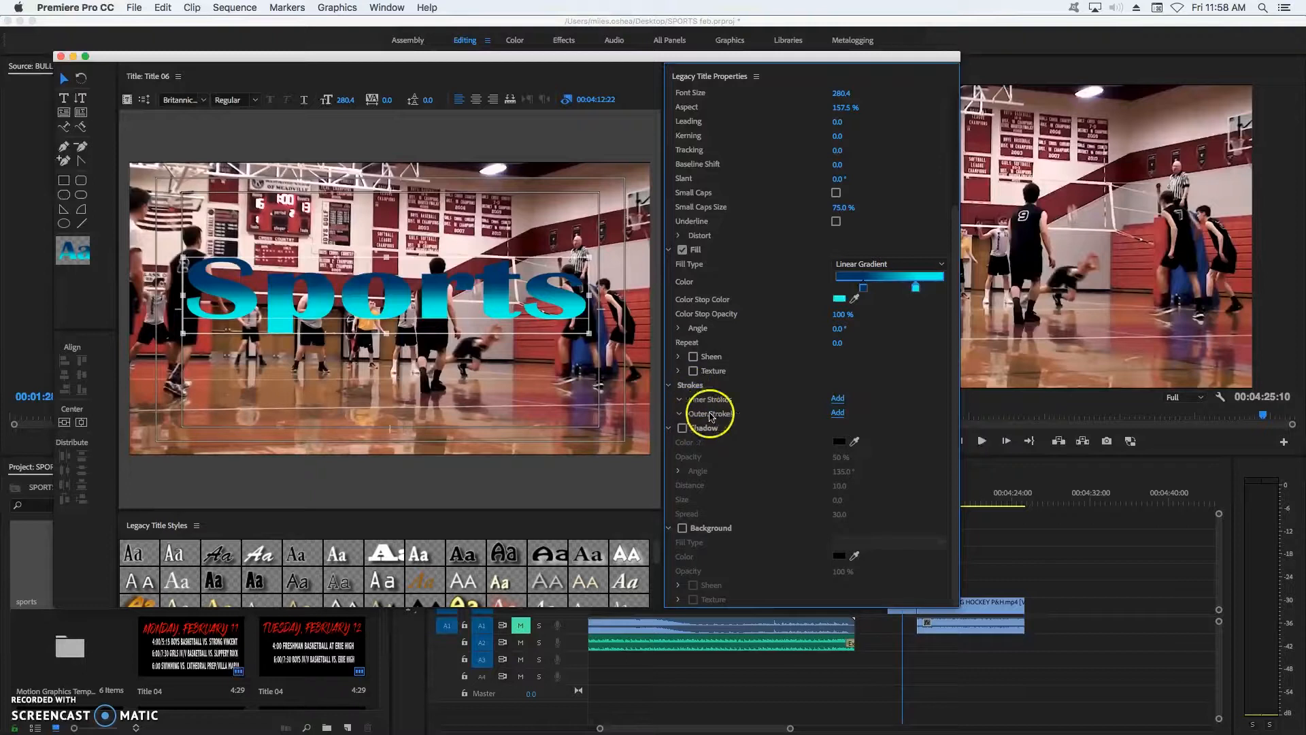
click(838, 413)
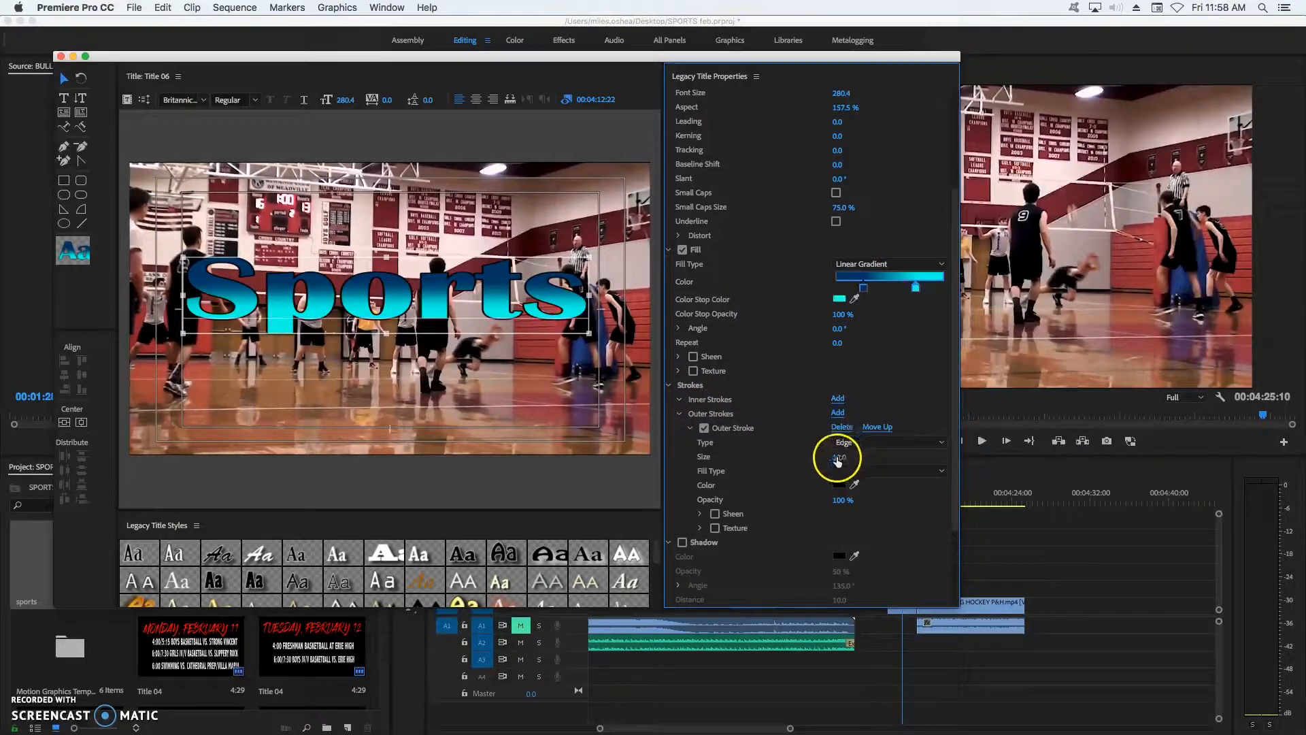
drag(838, 458, 838, 460)
click(838, 484)
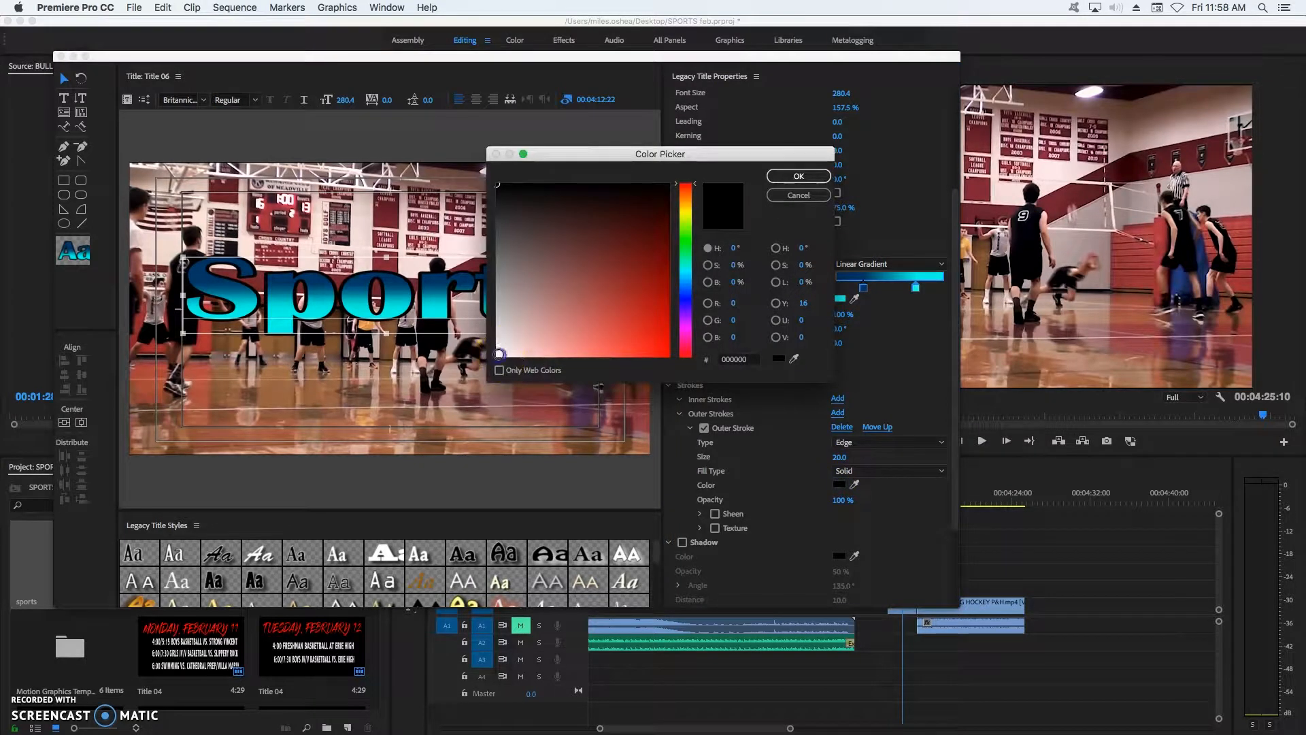
click(497, 184)
click(798, 176)
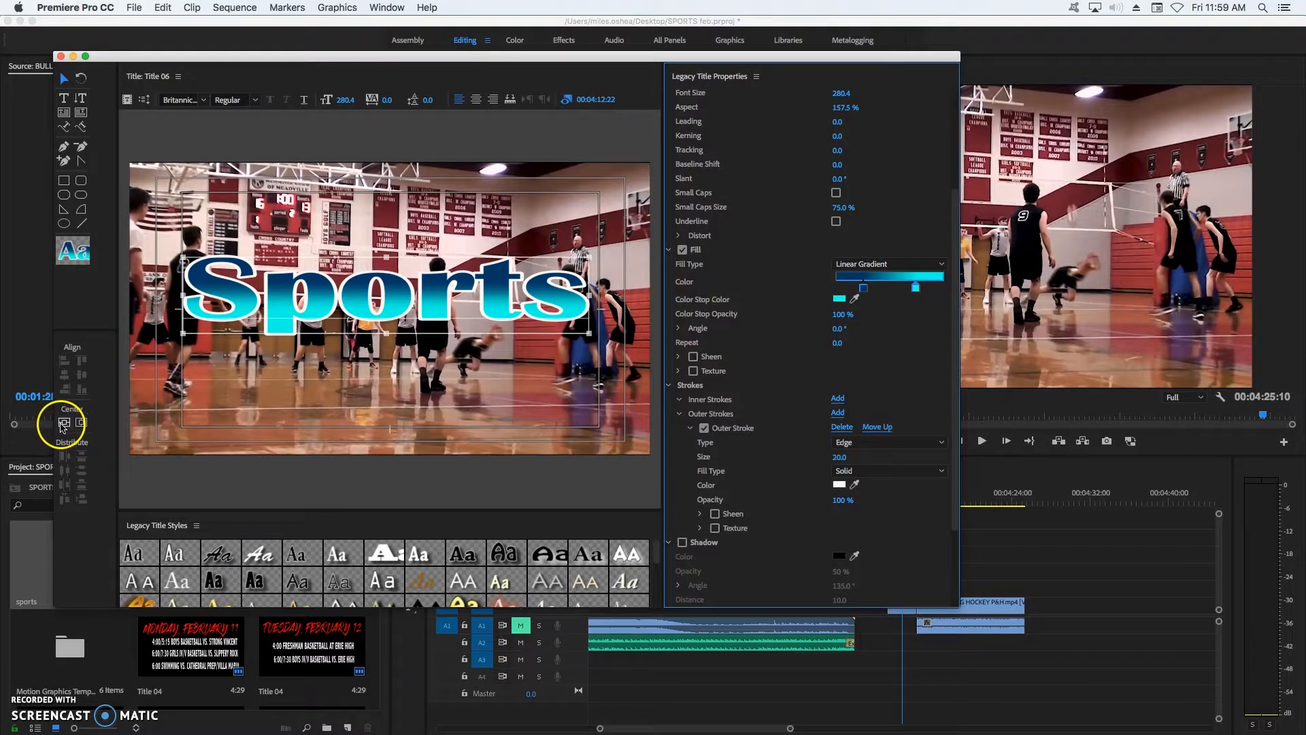
Step: Center the "Sports" text in the frame and enable a black shadow with 86% opacity and size 13
click(81, 423)
click(81, 422)
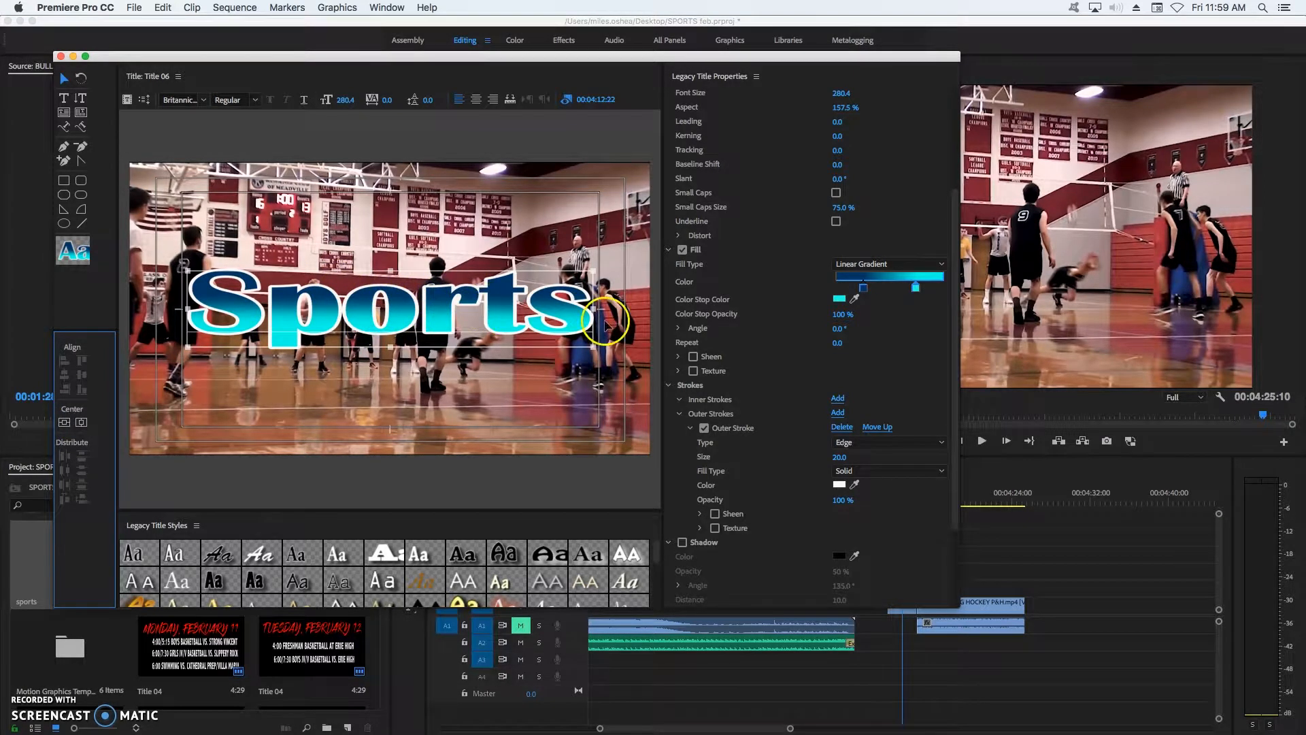
drag(959, 277, 740, 440)
click(682, 429)
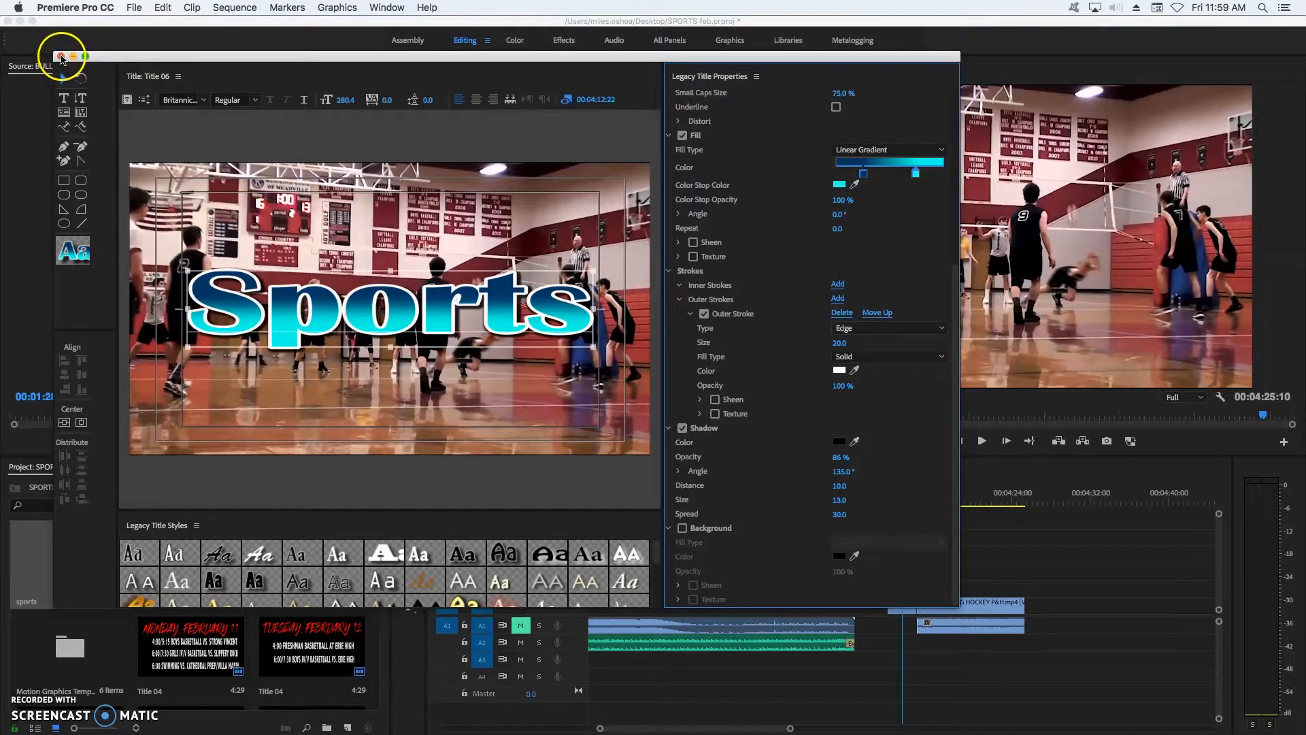
Step: Close the title editor and locate the finished "Sports" title, Title 06, in the sports bin
click(61, 56)
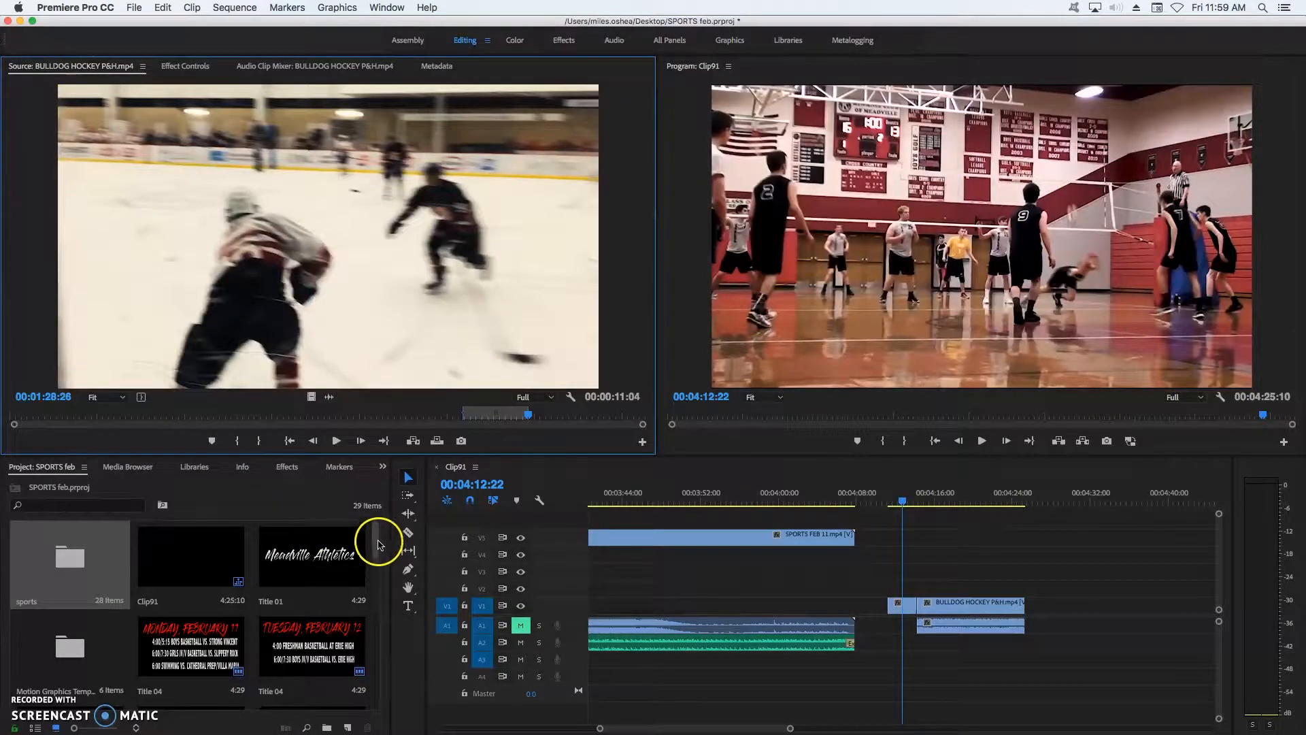
mouse_move(375, 538)
mouse_down()
mouse_move(385, 701)
mouse_move(378, 515)
mouse_up()
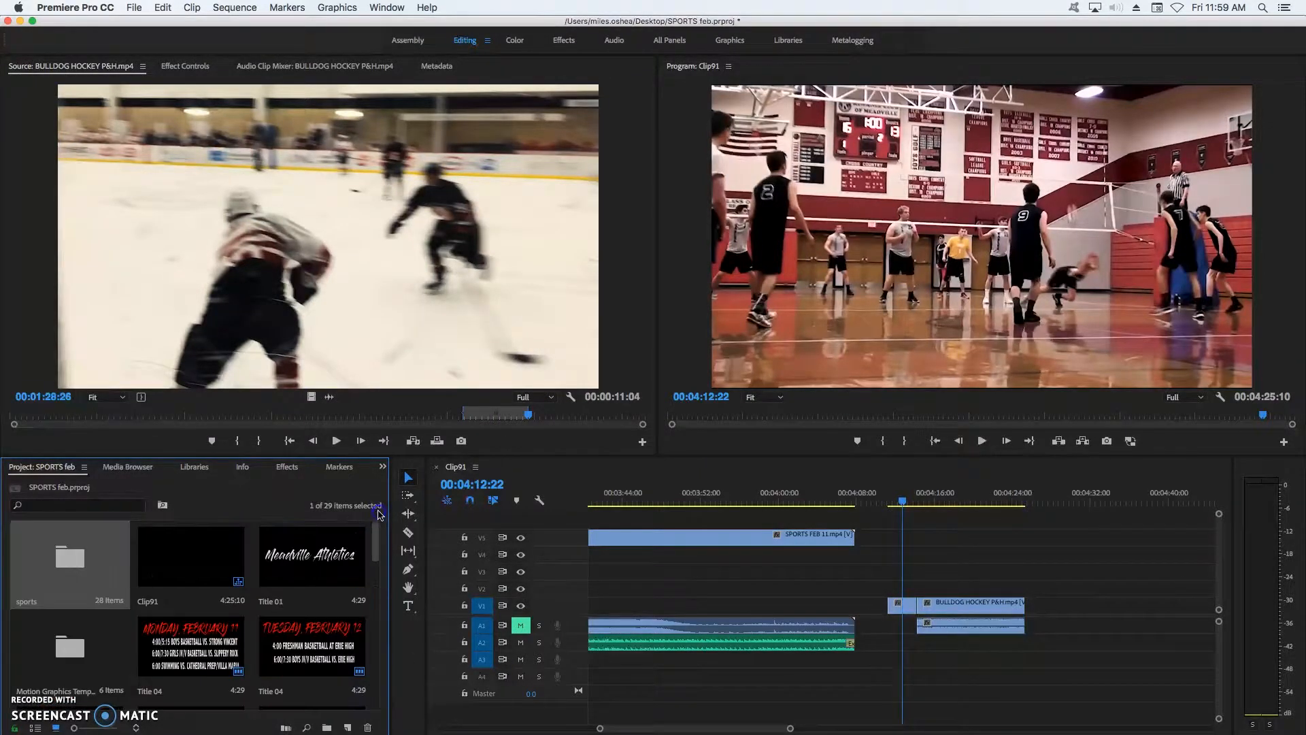
double_click(70, 556)
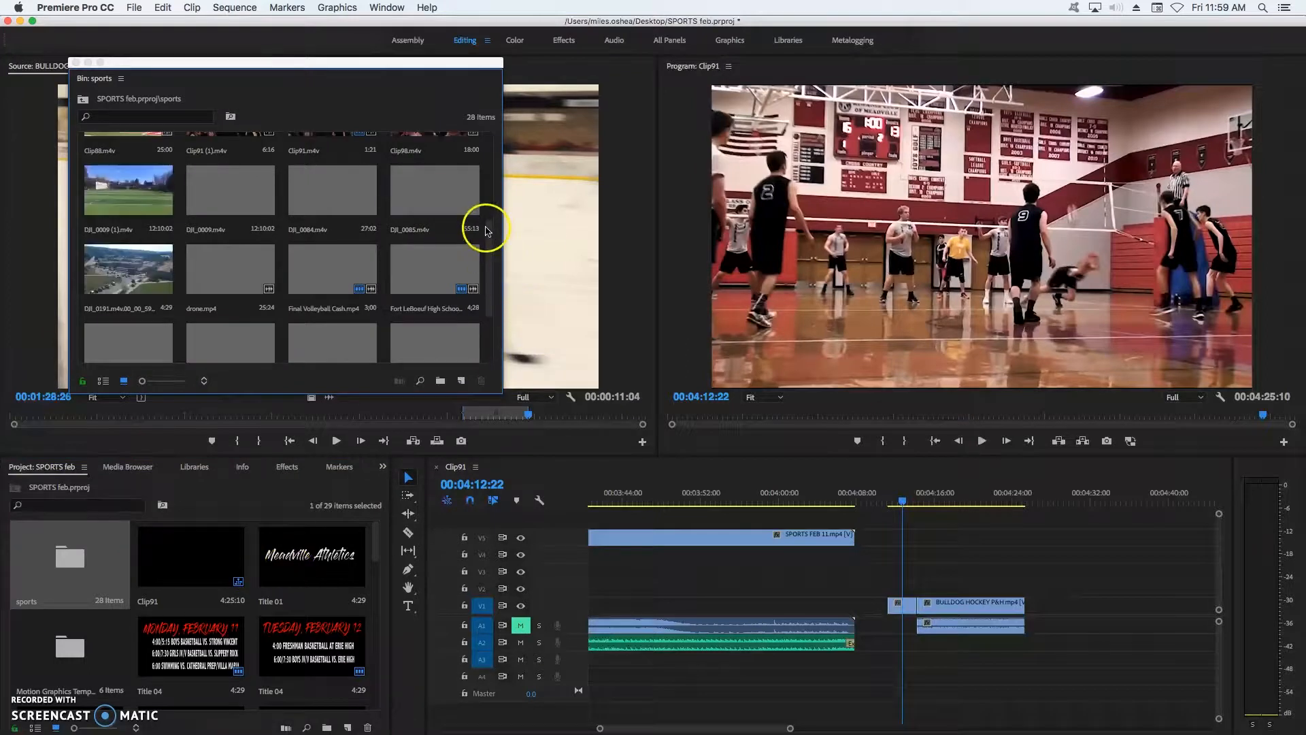
drag(484, 229, 487, 321)
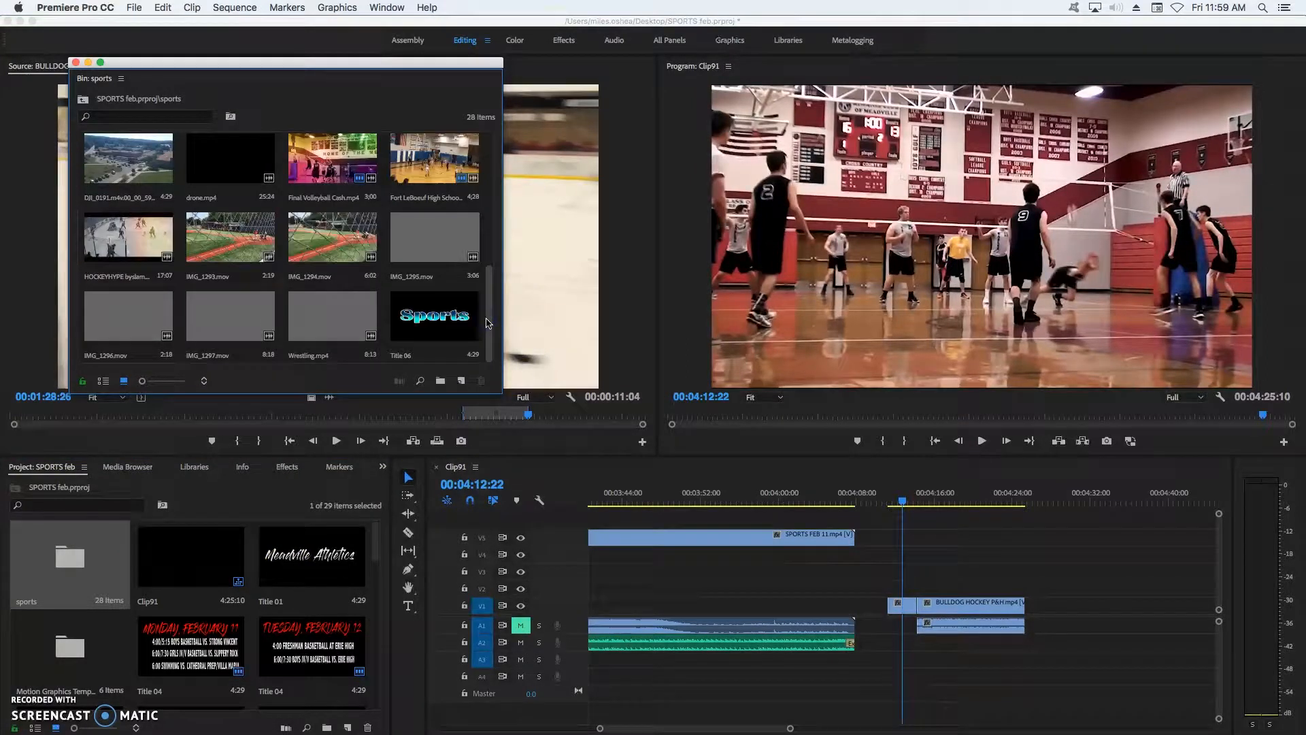
double_click(450, 318)
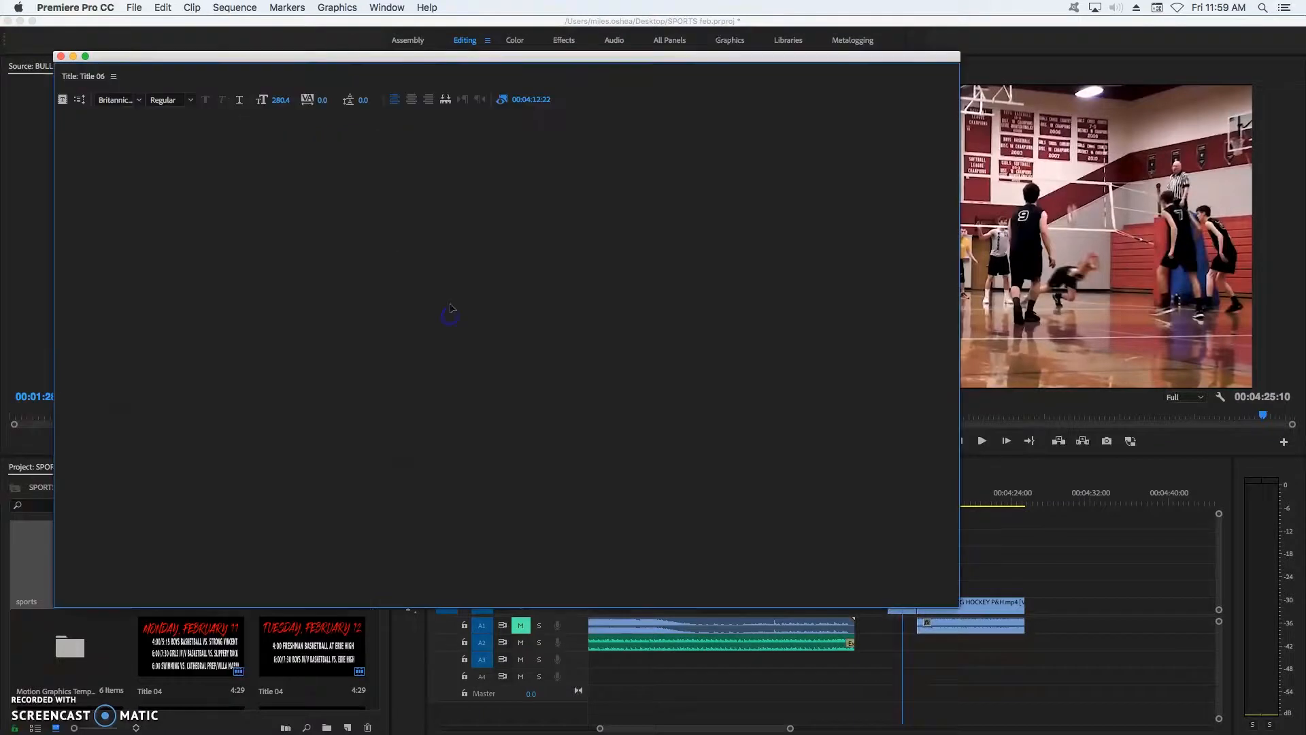
click(61, 57)
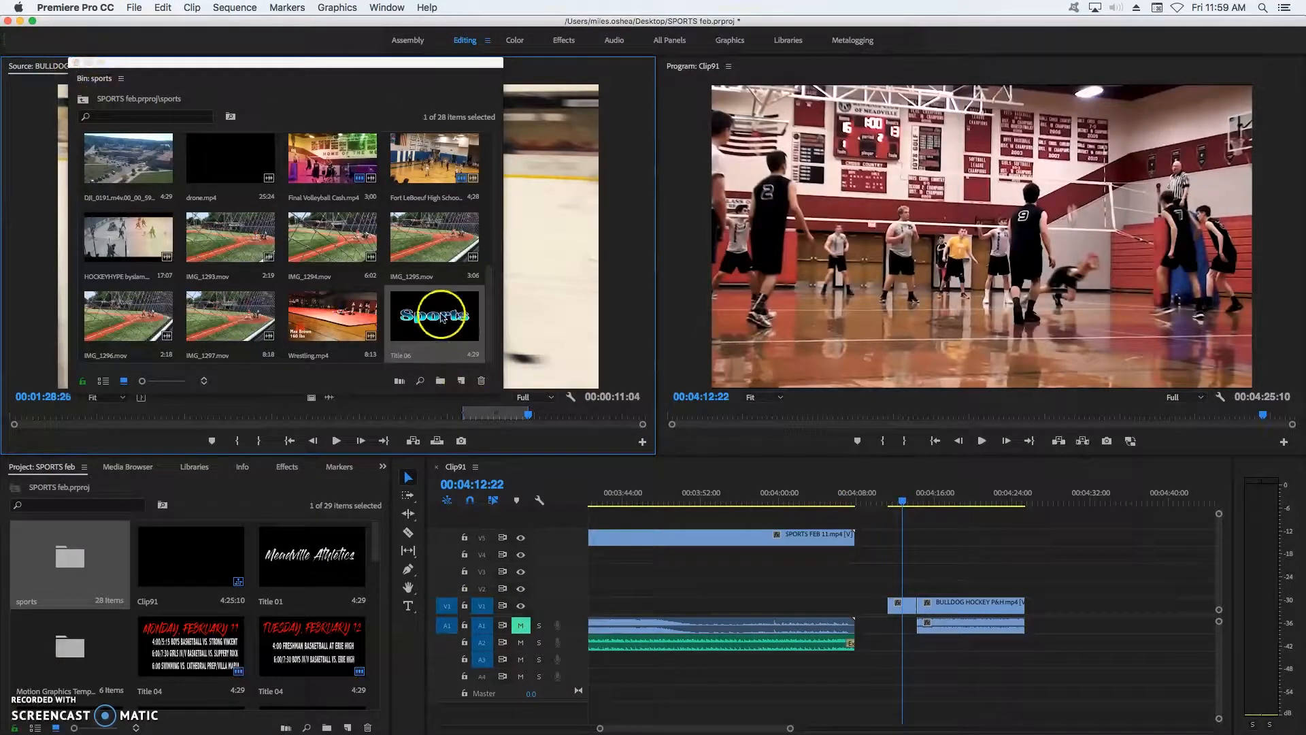
Step: Place Title 06 on track V2 above the start of the volleyball clip and close the sports bin
mouse_move(356, 60)
mouse_down()
mouse_move(551, 55)
mouse_move(381, 55)
mouse_up()
drag(638, 393, 900, 591)
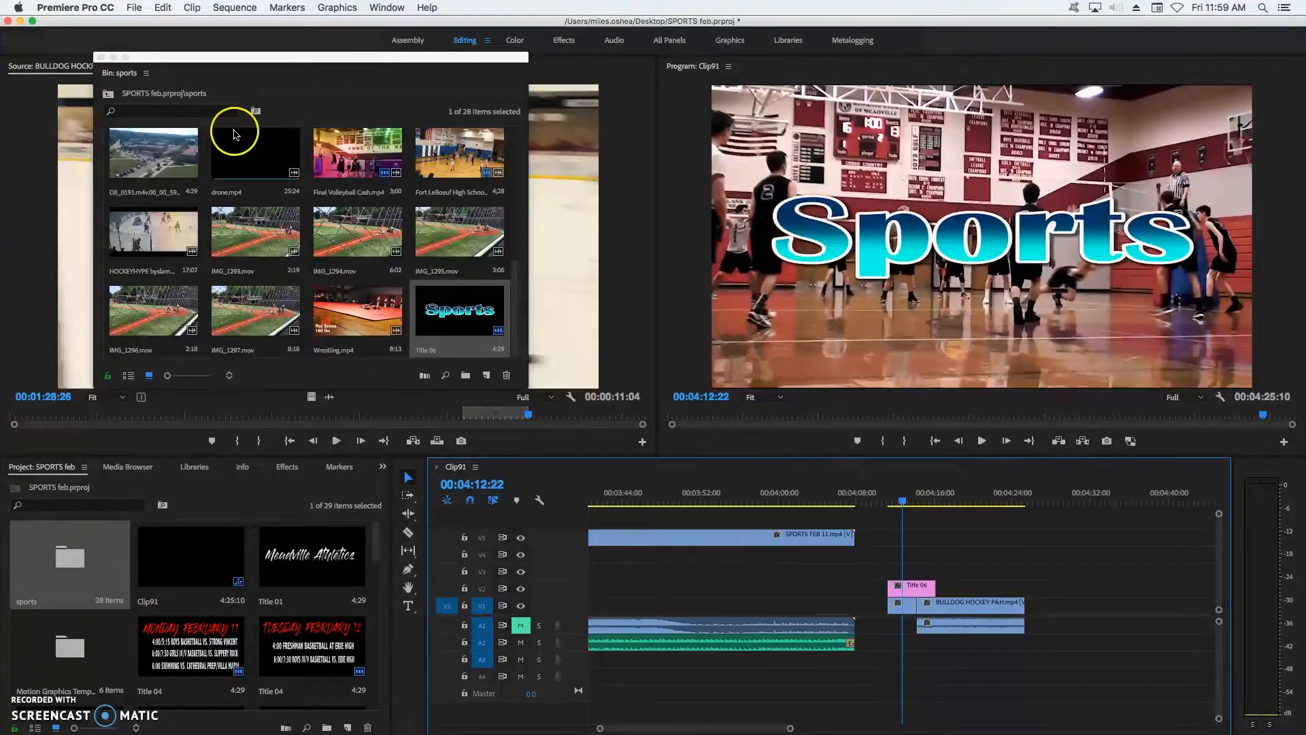
click(578, 340)
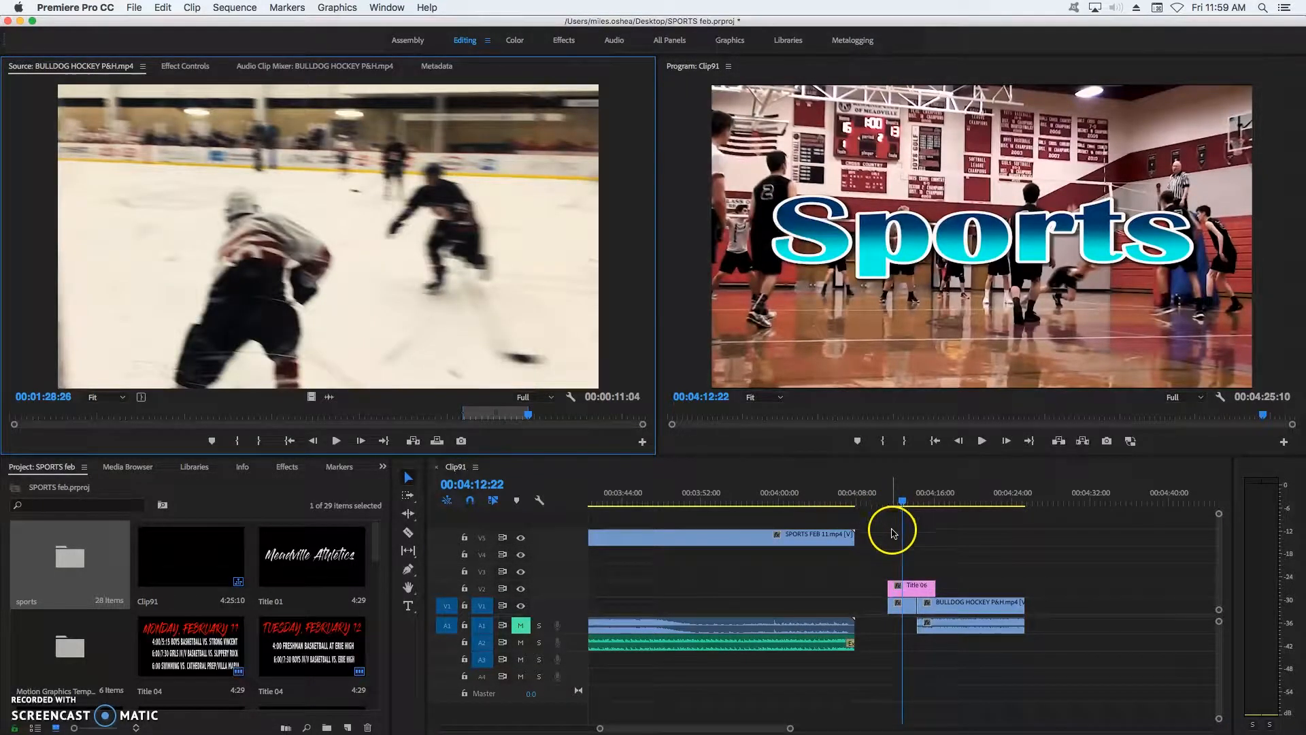
Step: Extend Title 06 over both clips below it and trim about one second off its start and end
drag(913, 587, 920, 588)
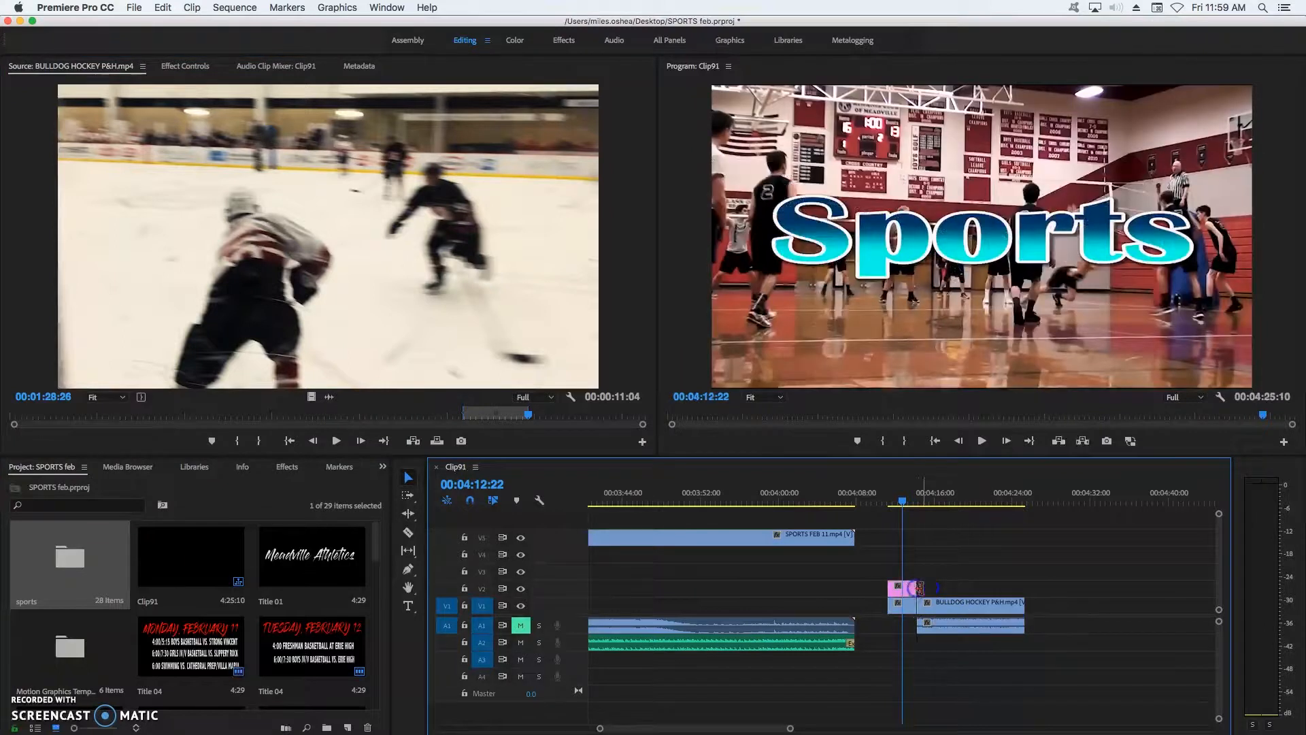
click(905, 598)
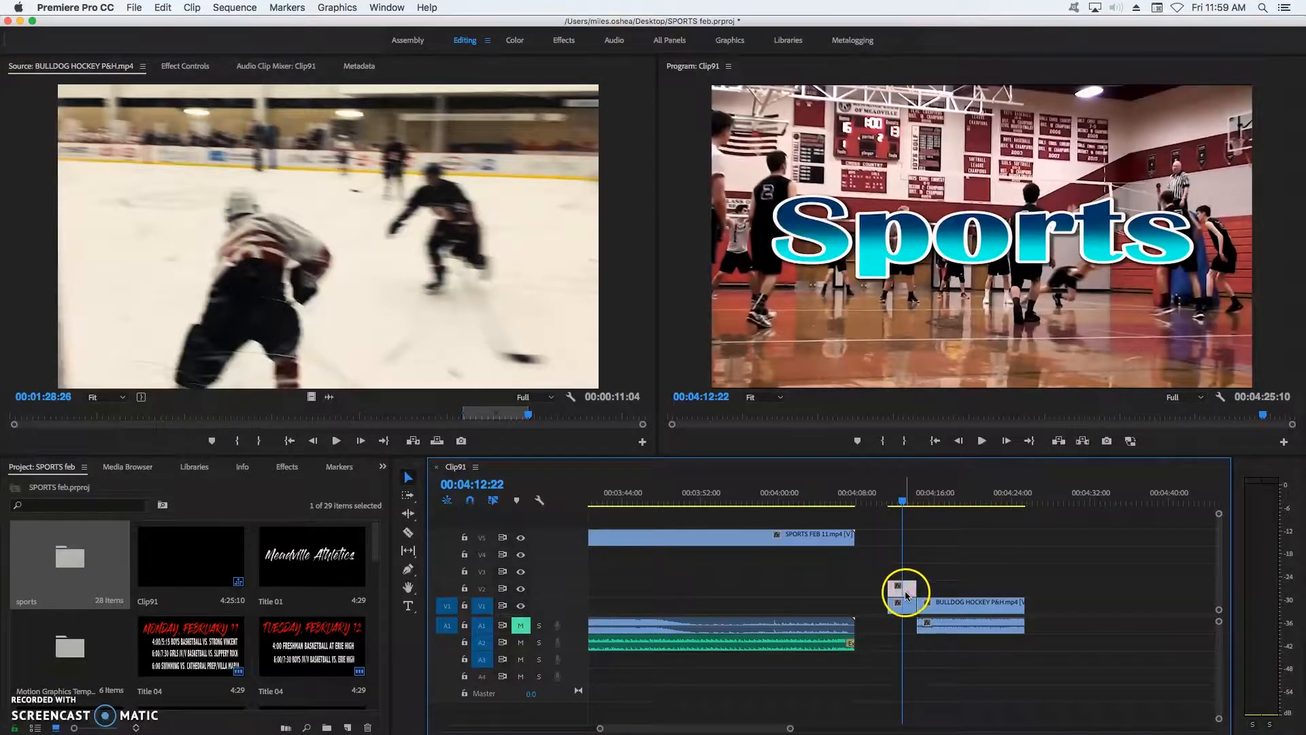
drag(916, 586, 1024, 586)
click(902, 502)
drag(903, 502, 957, 502)
click(959, 592)
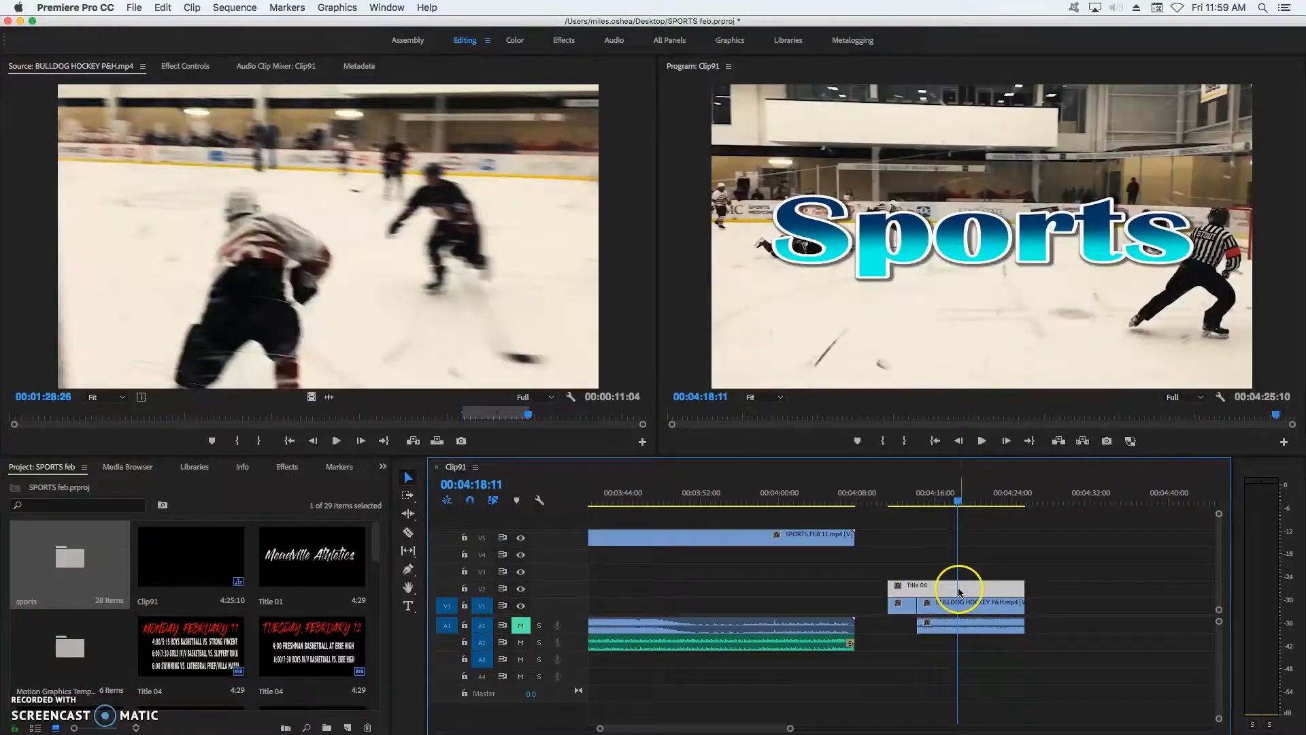
drag(888, 585, 901, 585)
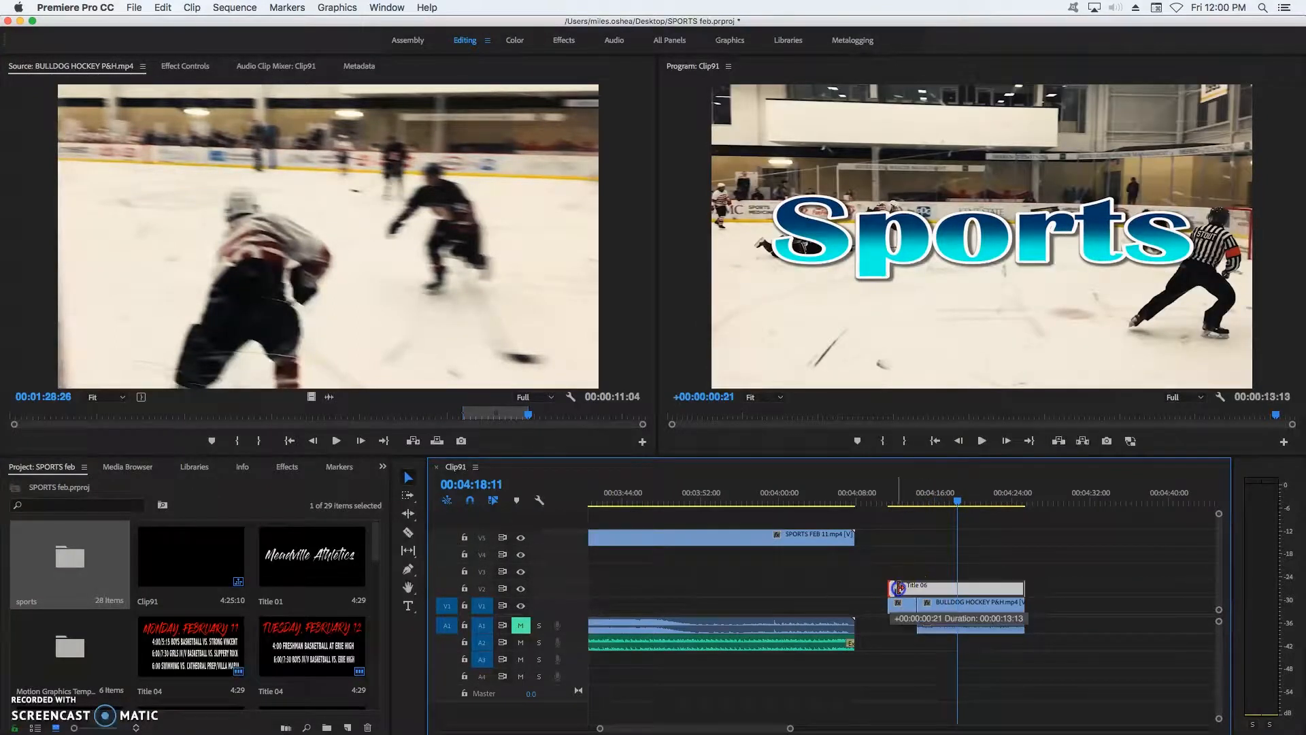
drag(1017, 588, 1012, 586)
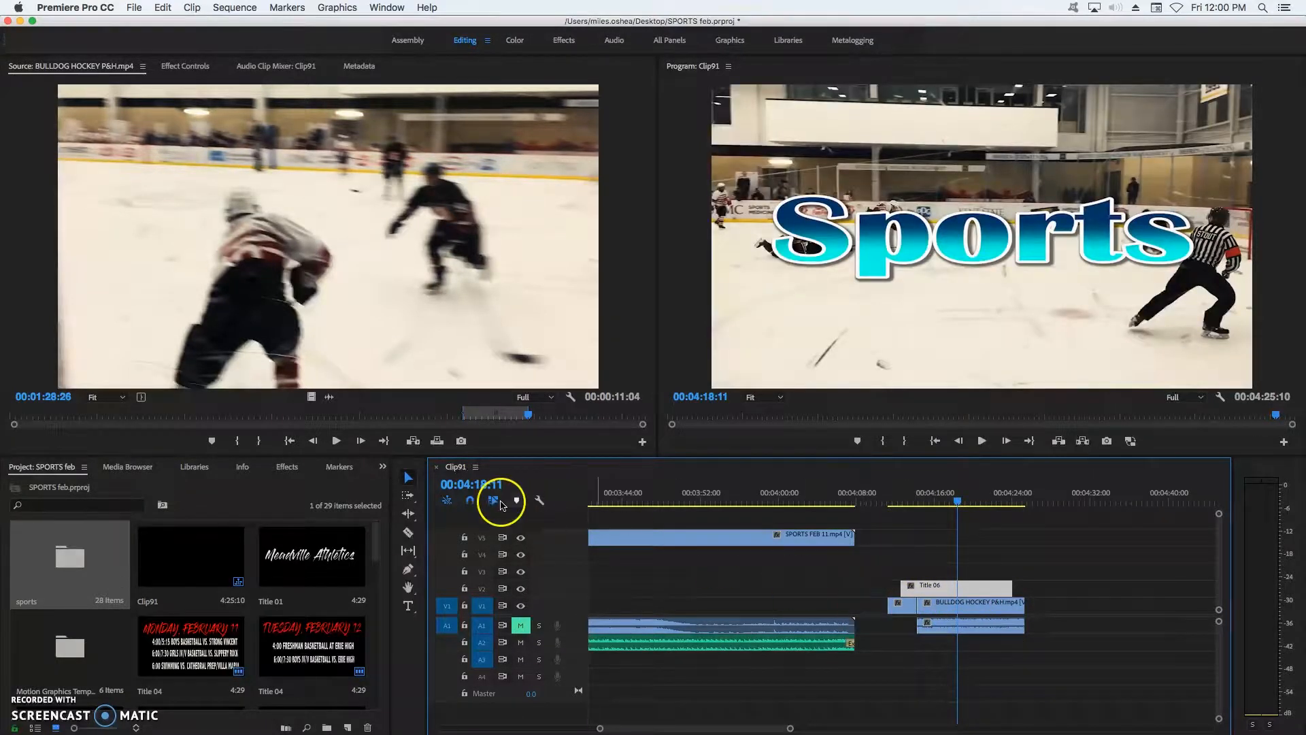
Step: Add a Cross Dissolve transition to the start and end of Title 06
click(287, 467)
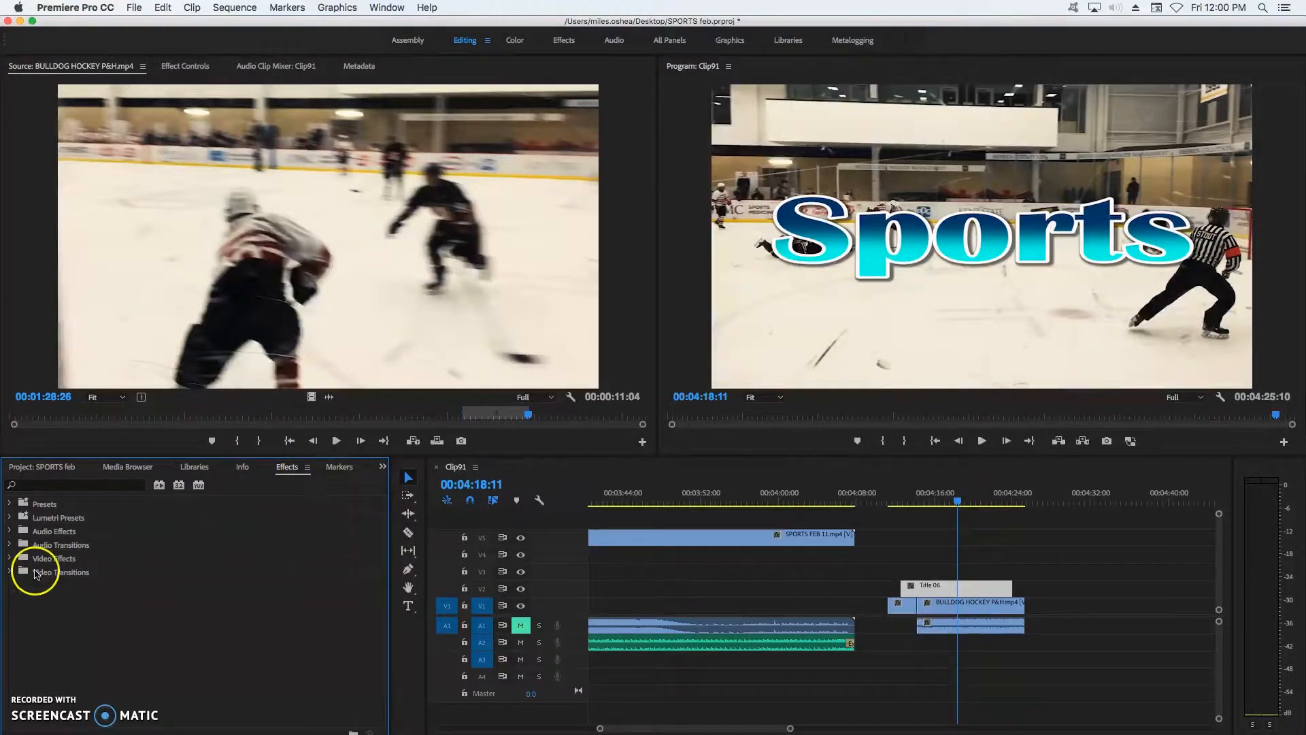
click(9, 572)
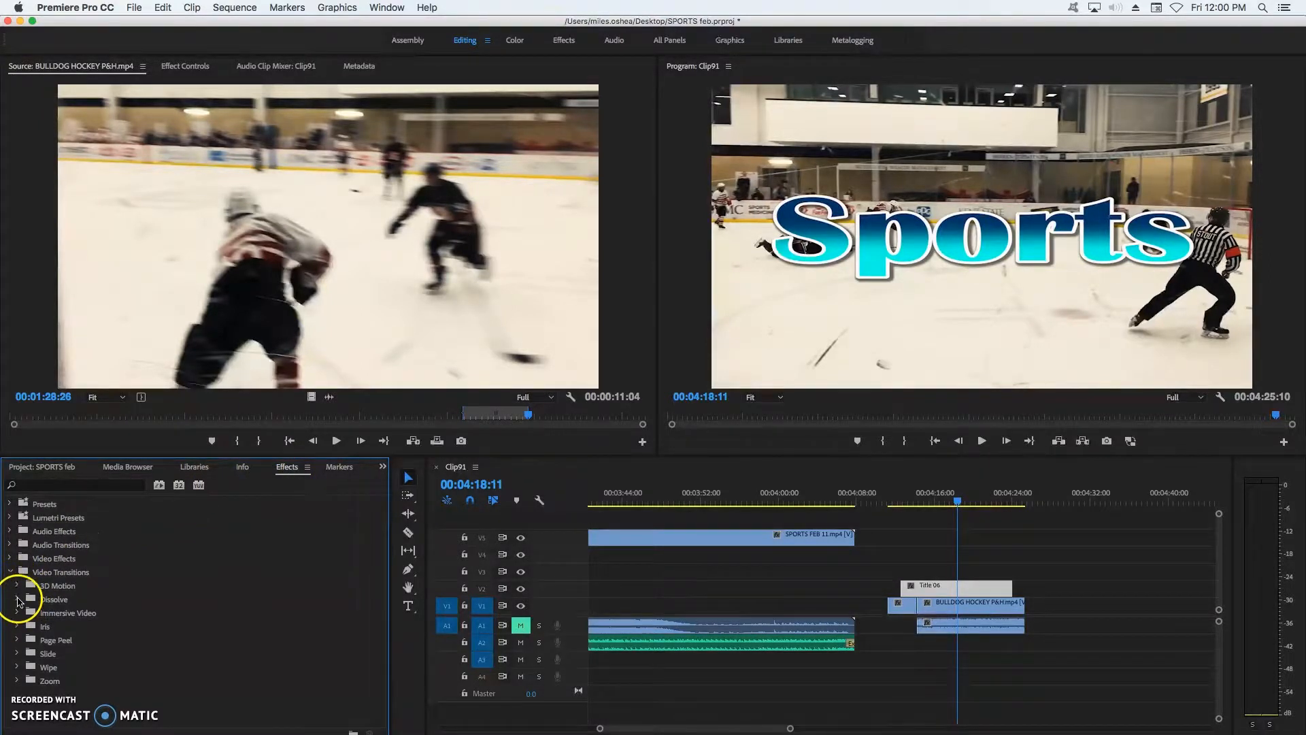
click(17, 599)
drag(71, 625, 907, 587)
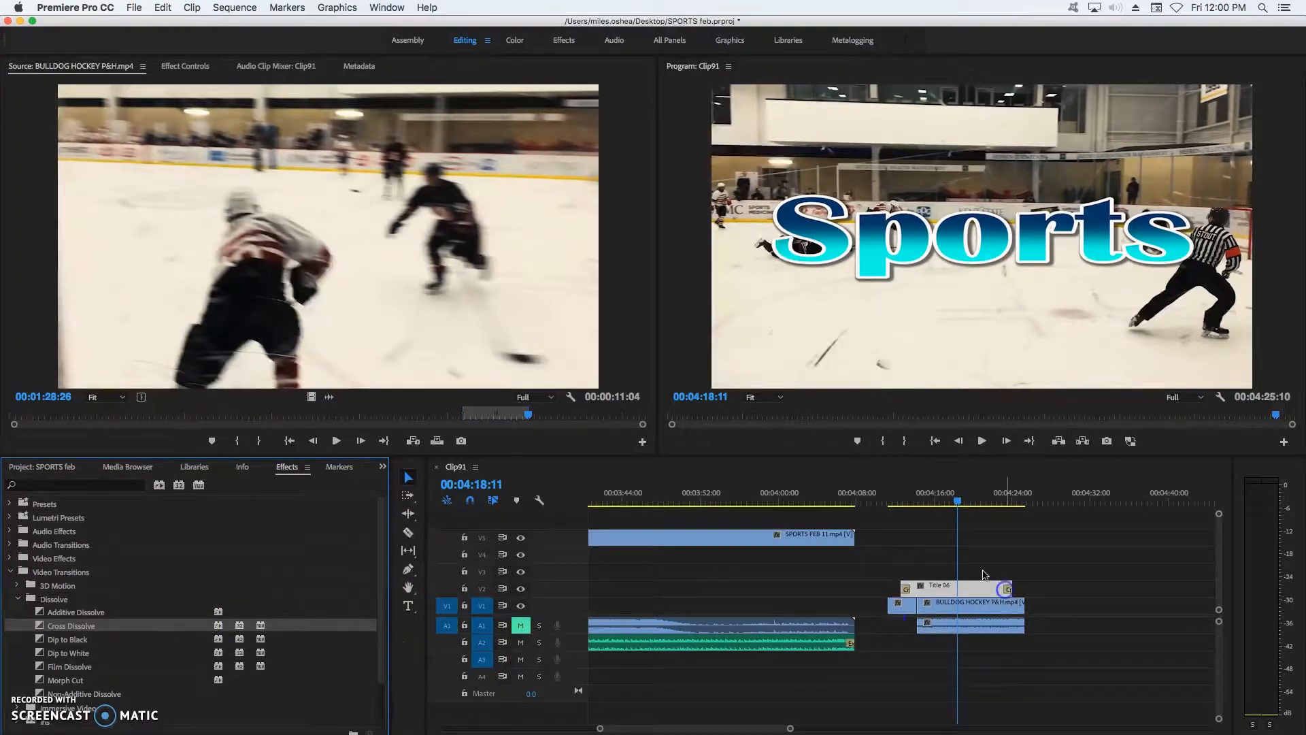
Step: Play the beginning and the end of Title 06 to check its fade-in and fade-out
drag(952, 504, 899, 504)
click(1013, 491)
click(981, 441)
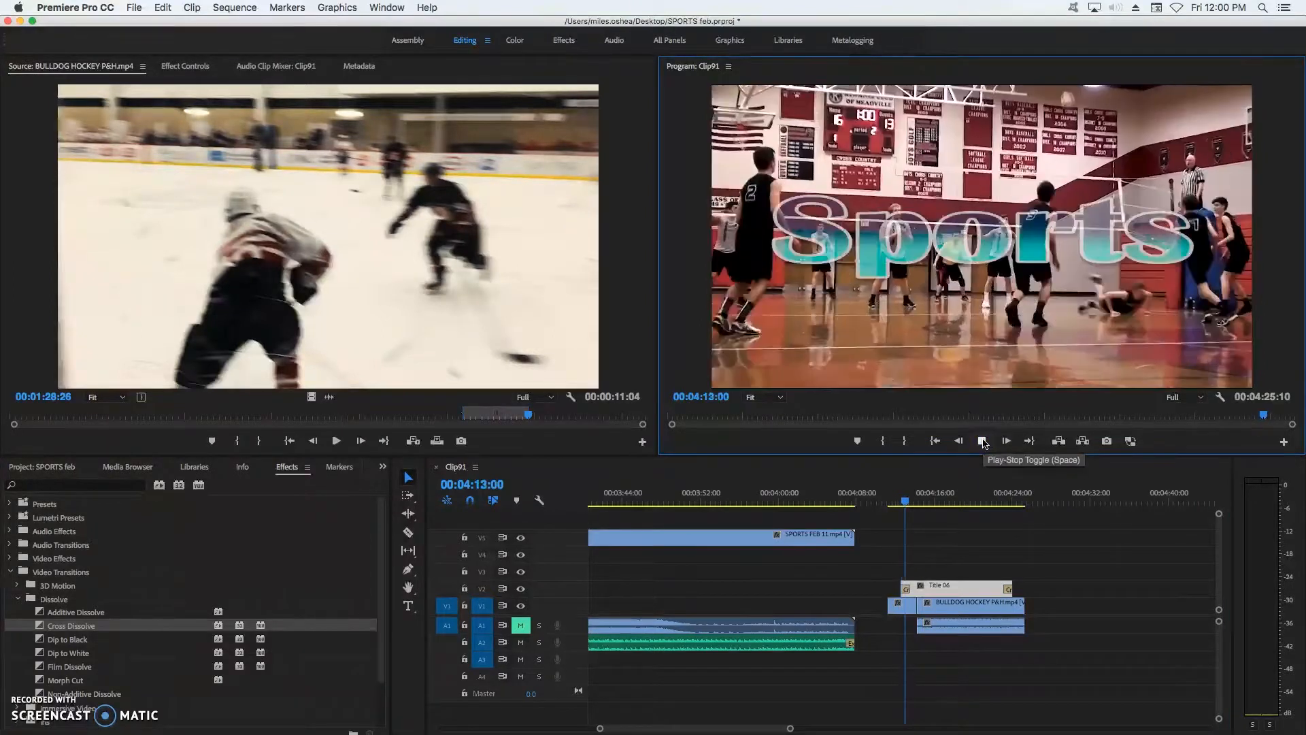
click(981, 441)
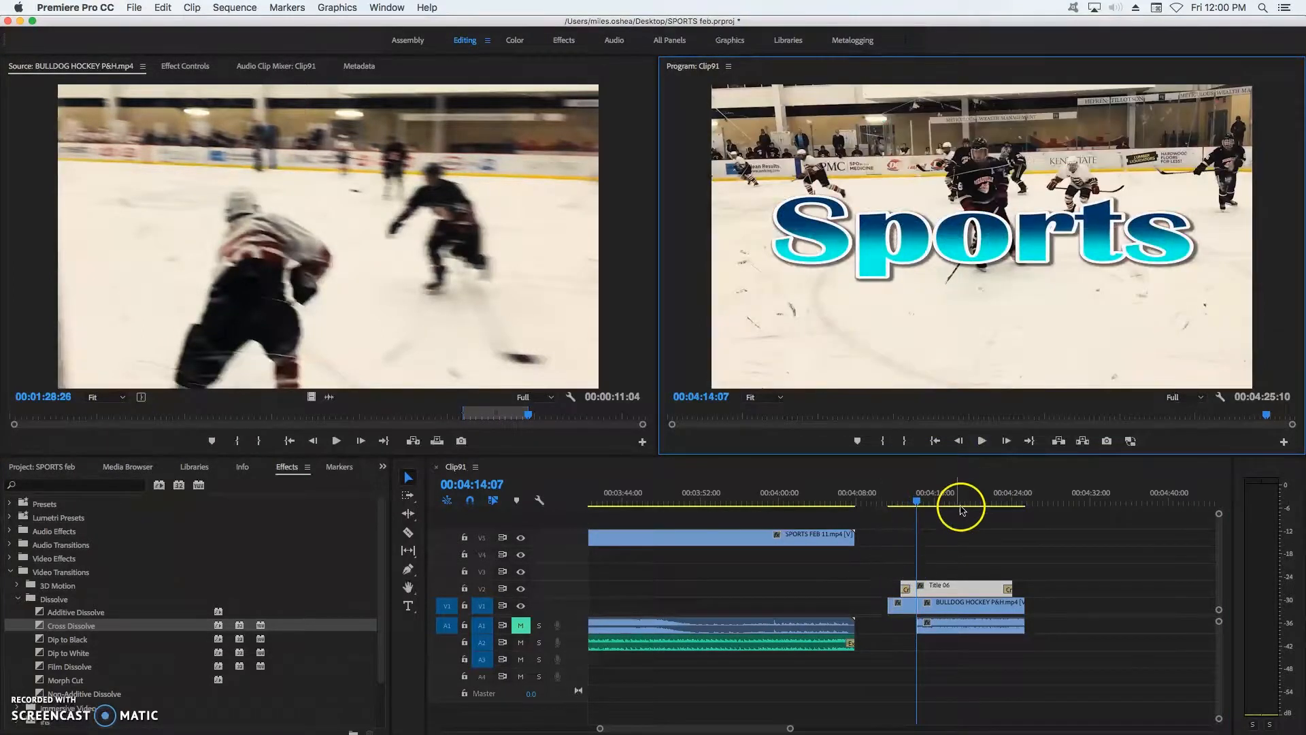
click(1000, 500)
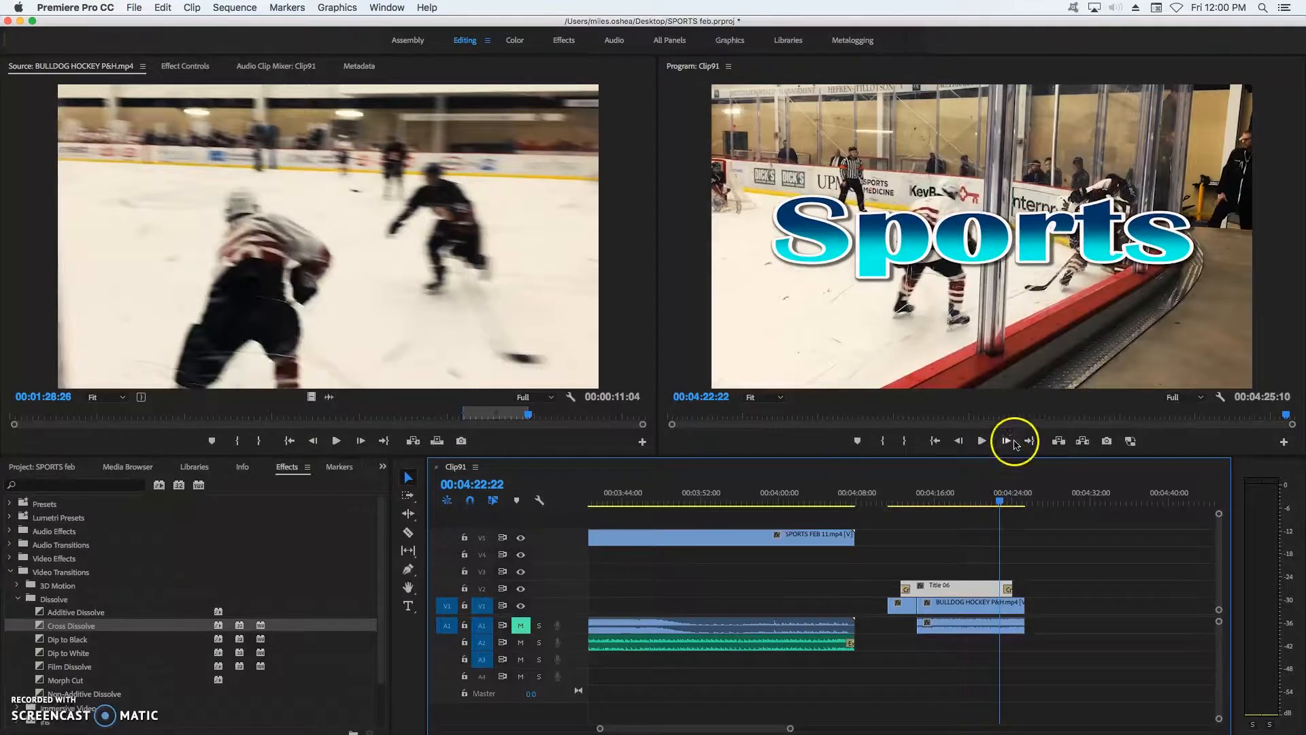
click(982, 441)
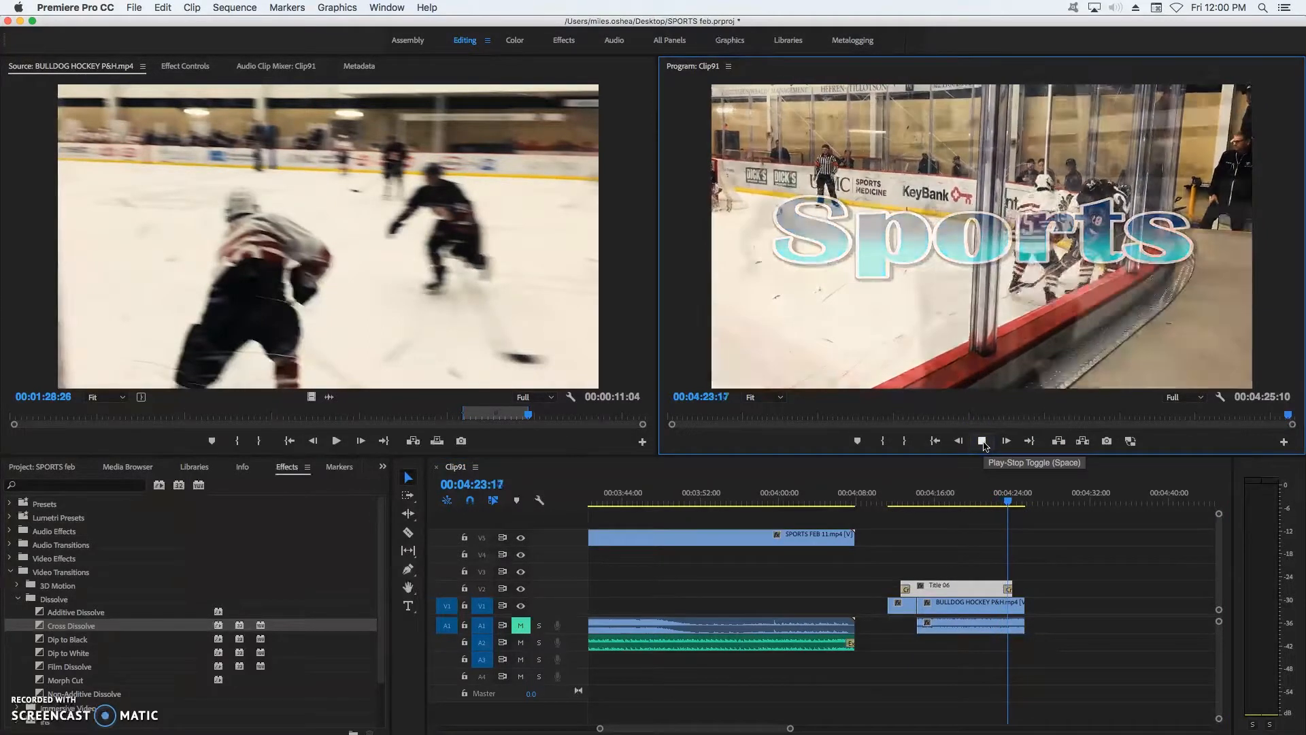
click(981, 441)
click(953, 500)
click(1005, 572)
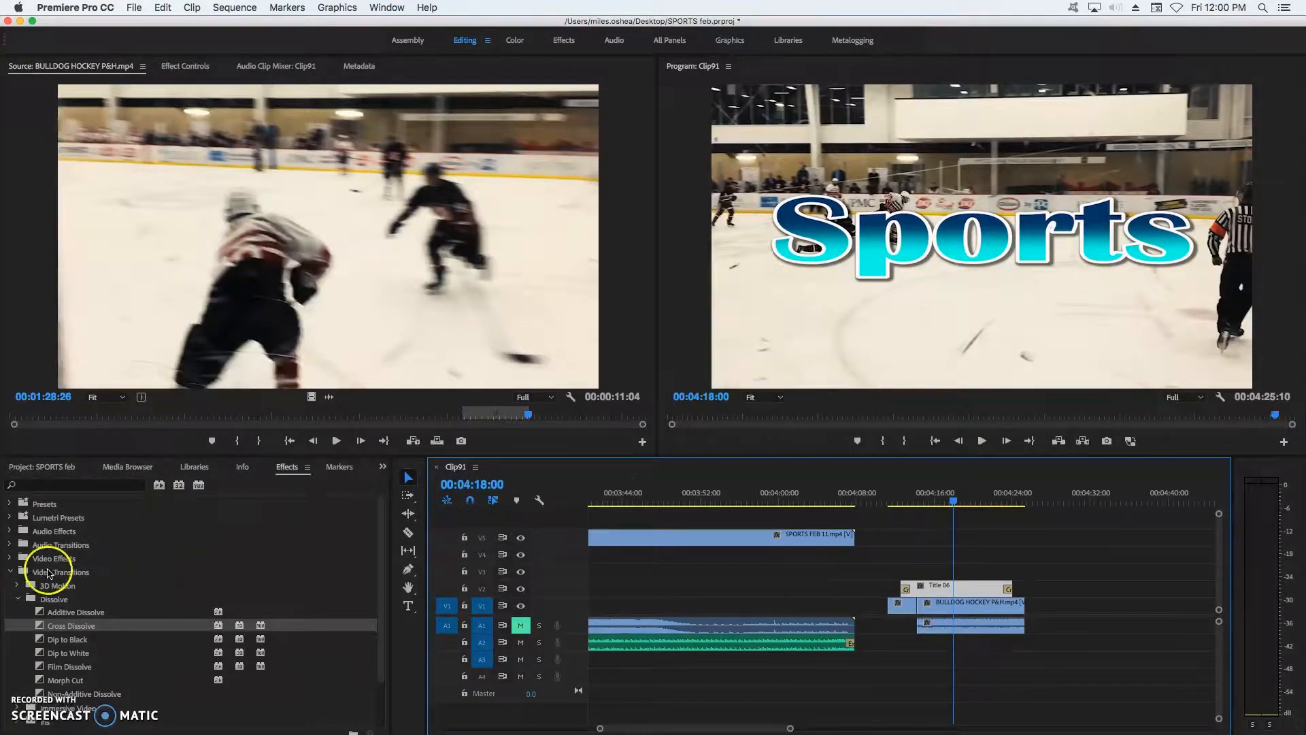
Step: Apply the Lens Flare effect from the Generate video effects to Title 06
click(11, 574)
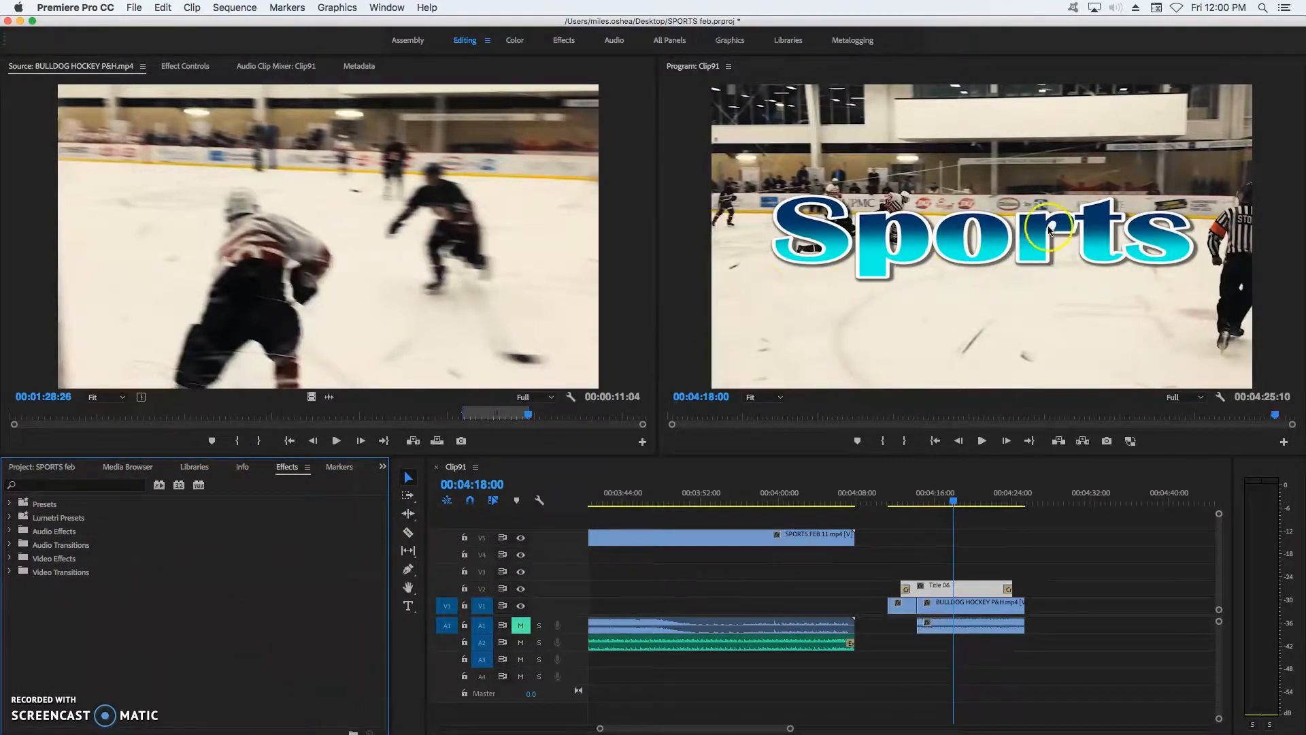
click(12, 559)
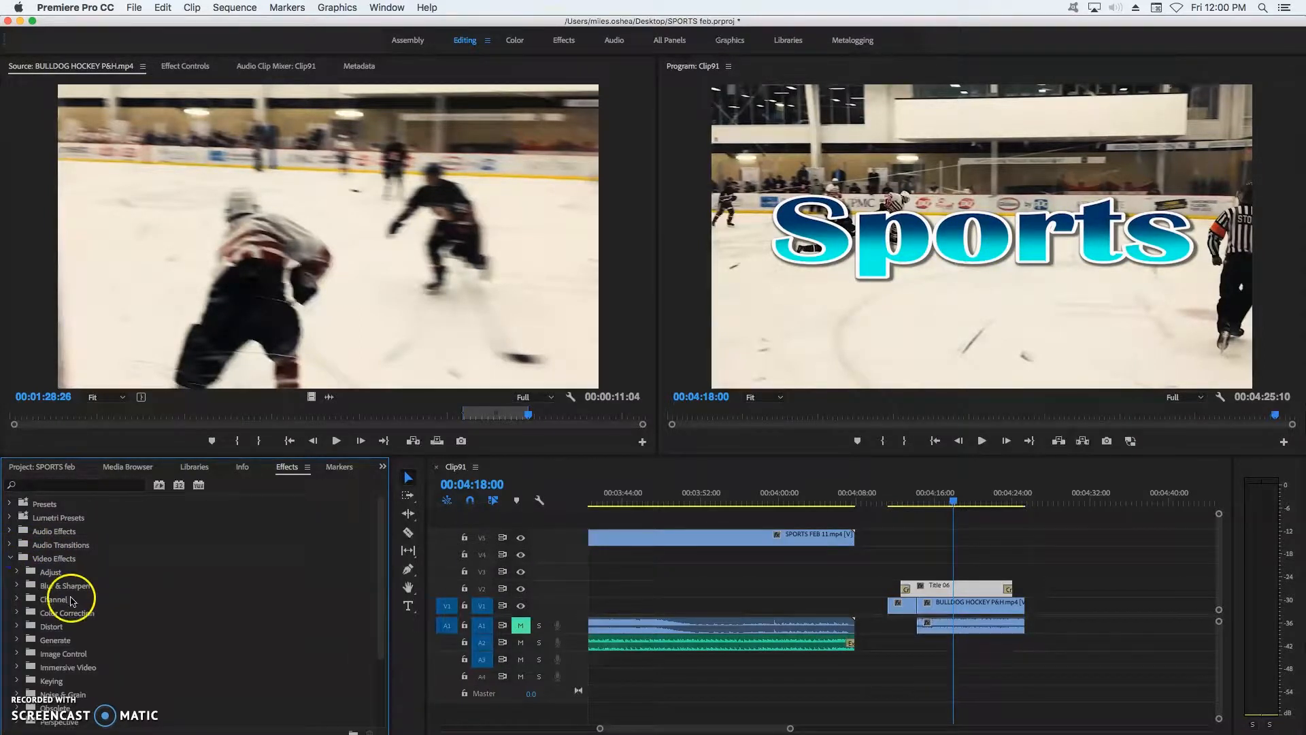
scroll(79, 653, down, 5)
click(17, 572)
scroll(116, 663, down, 3)
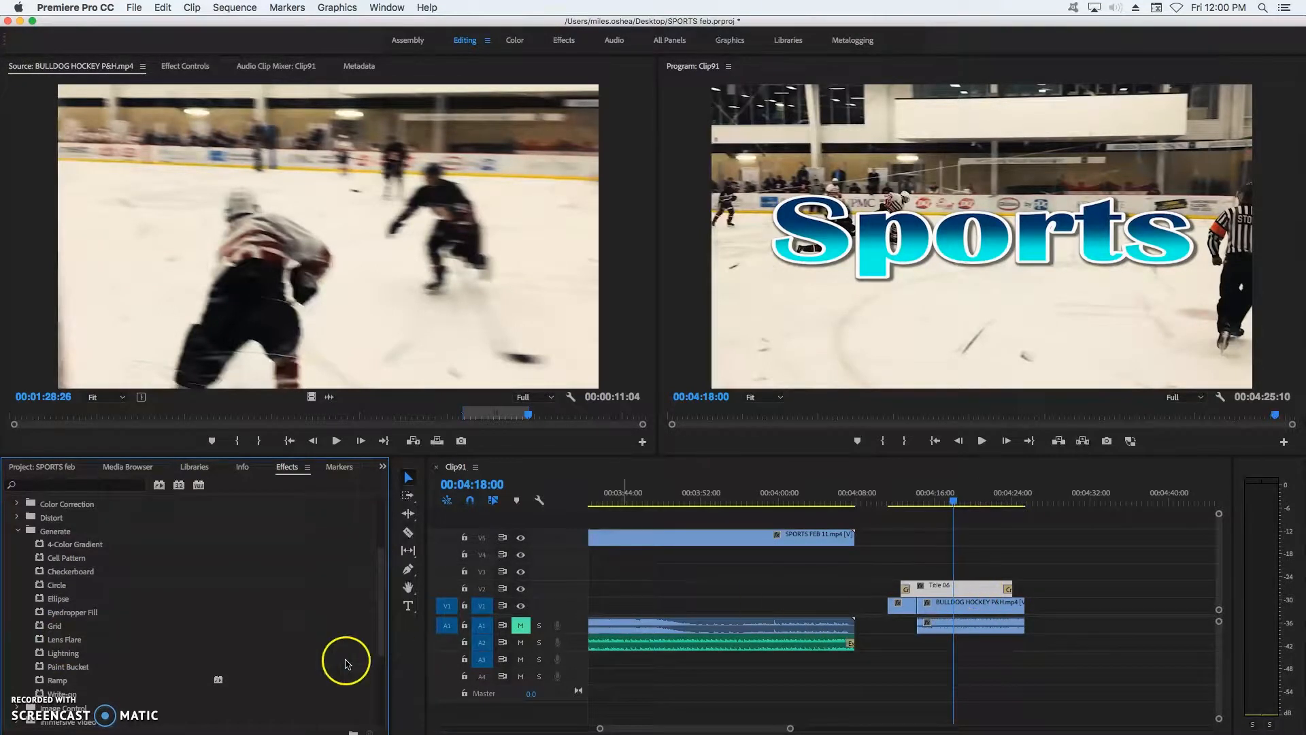
double_click(80, 643)
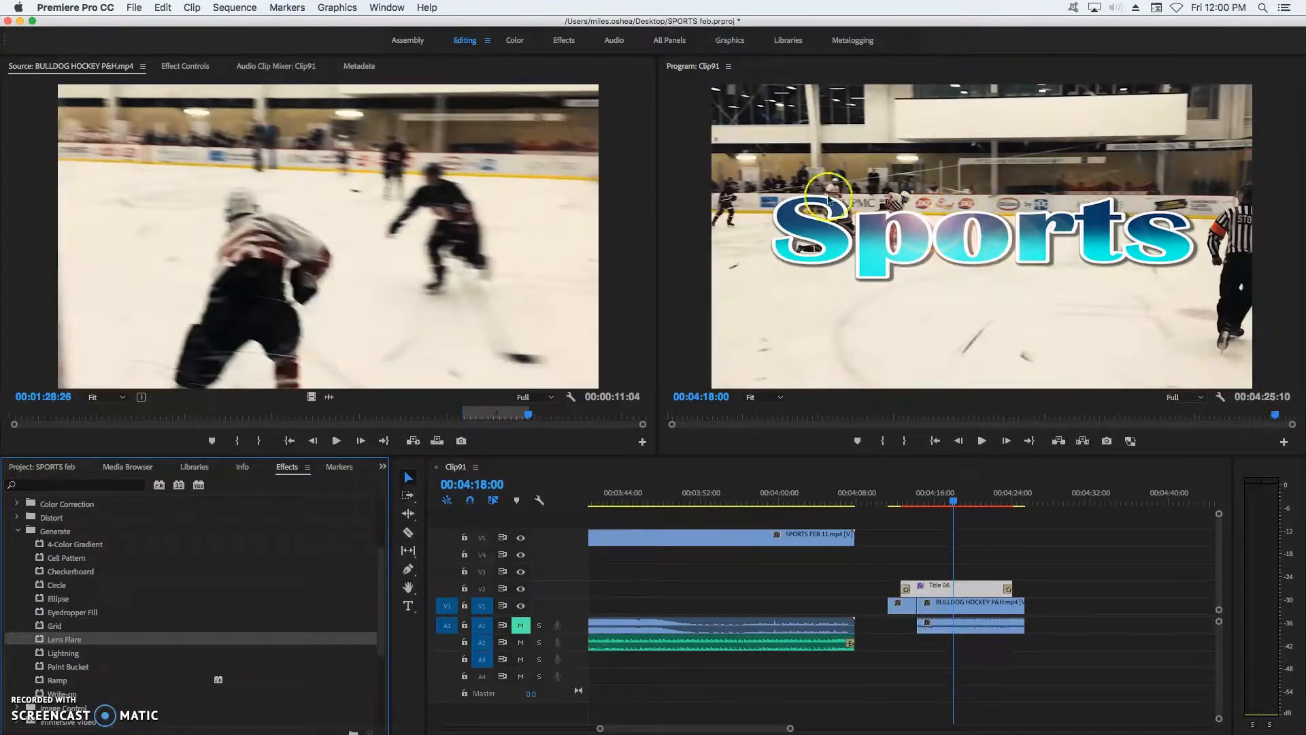
Step: Set the lens flare's Flare Center to 812, 543 and start keyframing it at 00:04:13:01
click(202, 70)
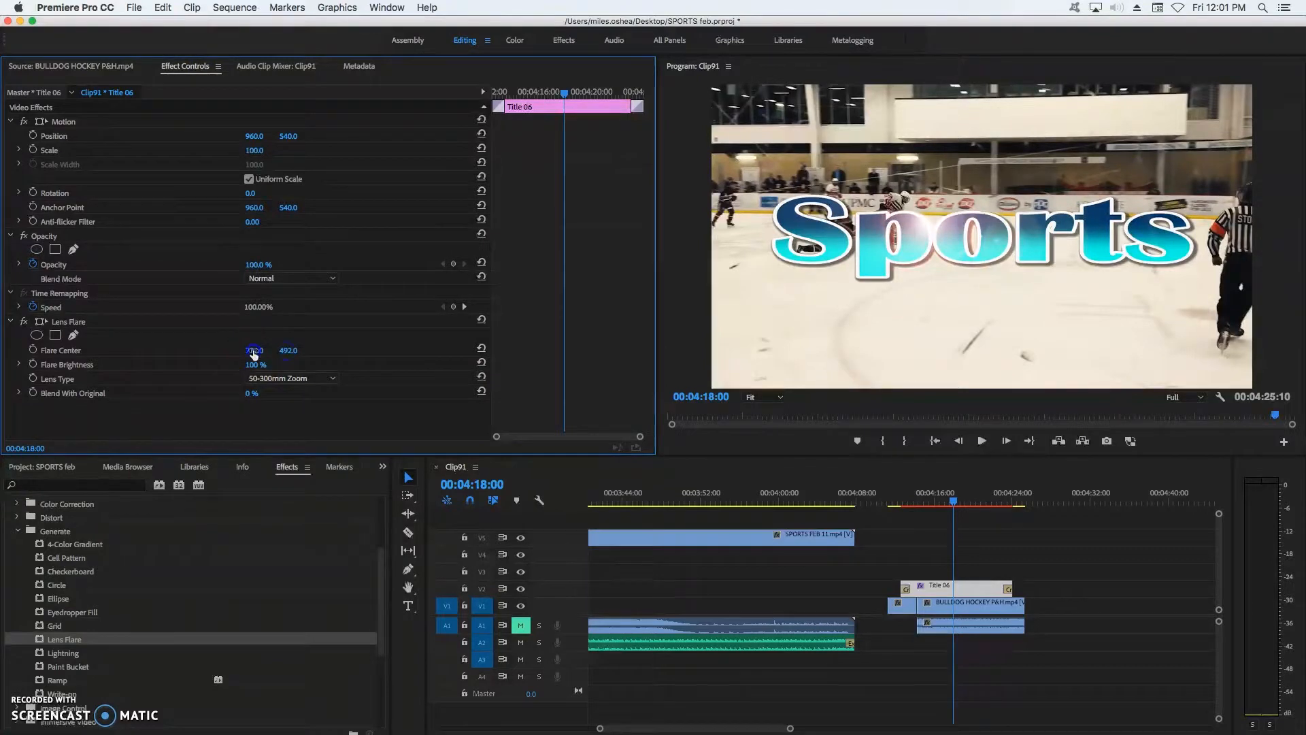
drag(254, 353, 253, 353)
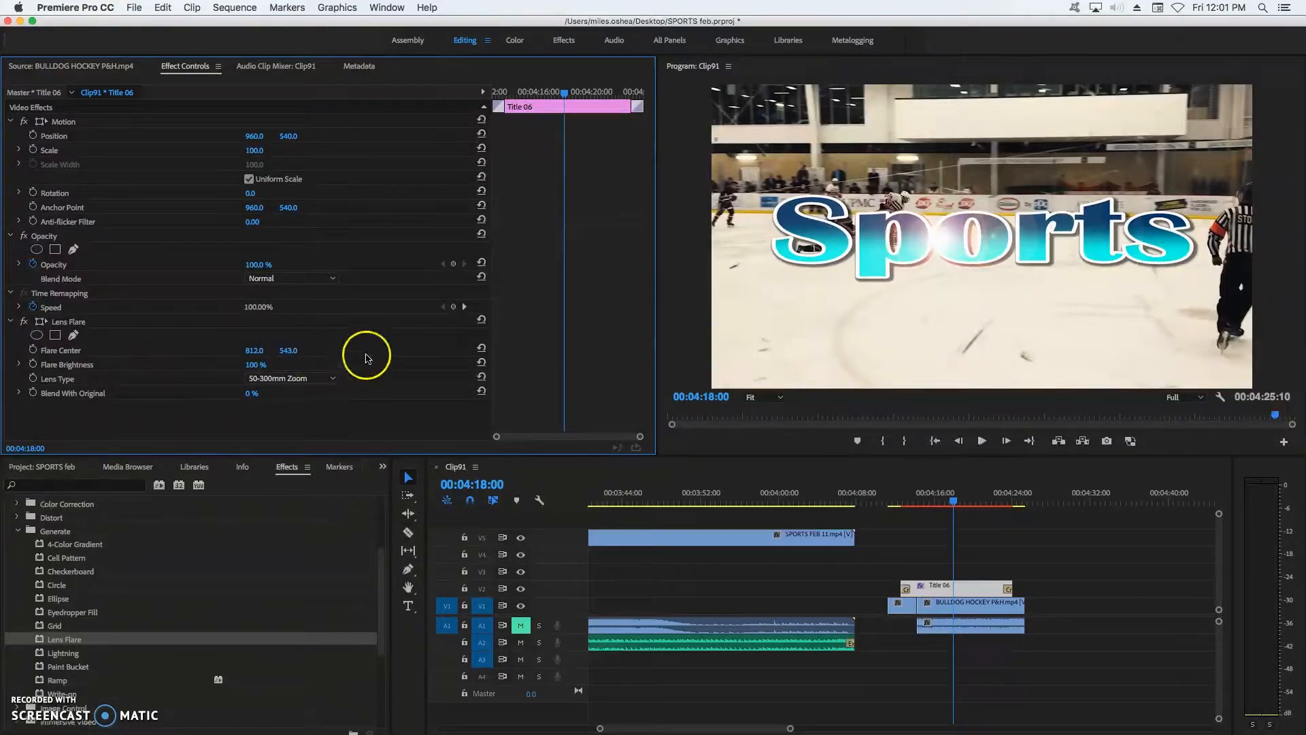
click(954, 502)
drag(954, 502, 906, 507)
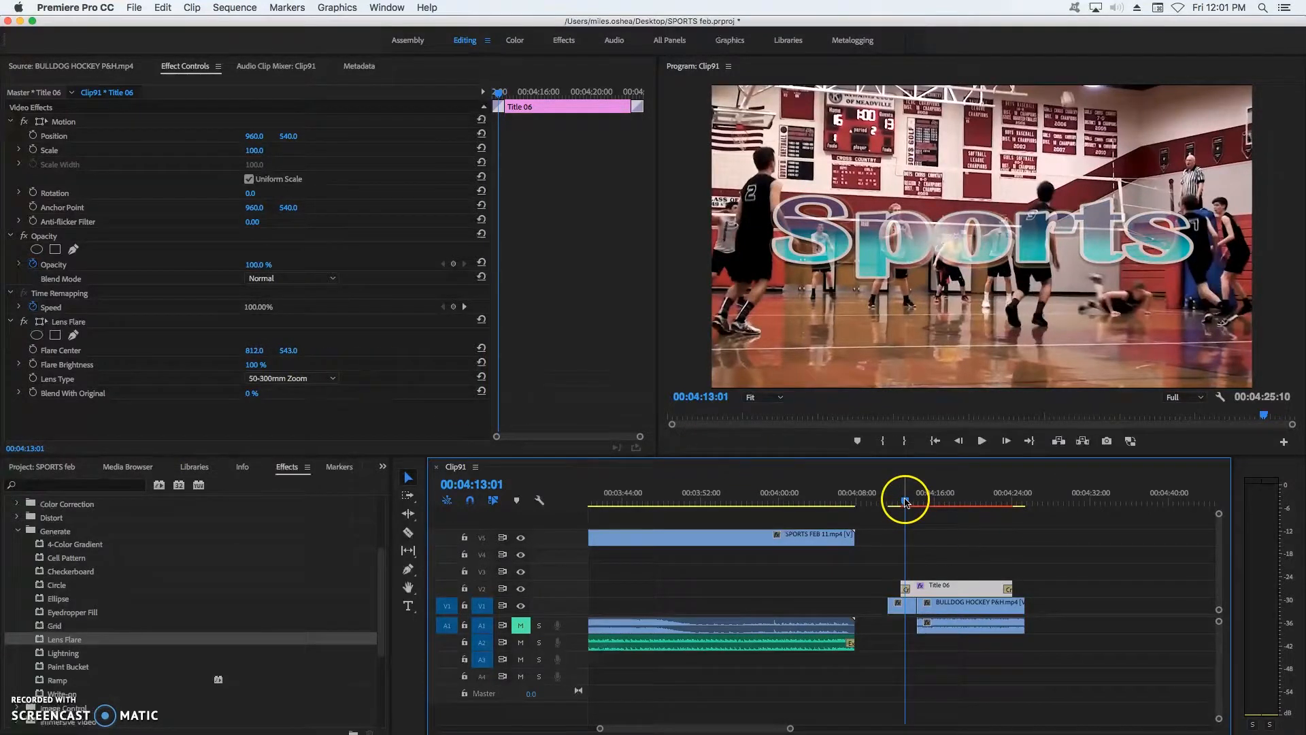
click(33, 349)
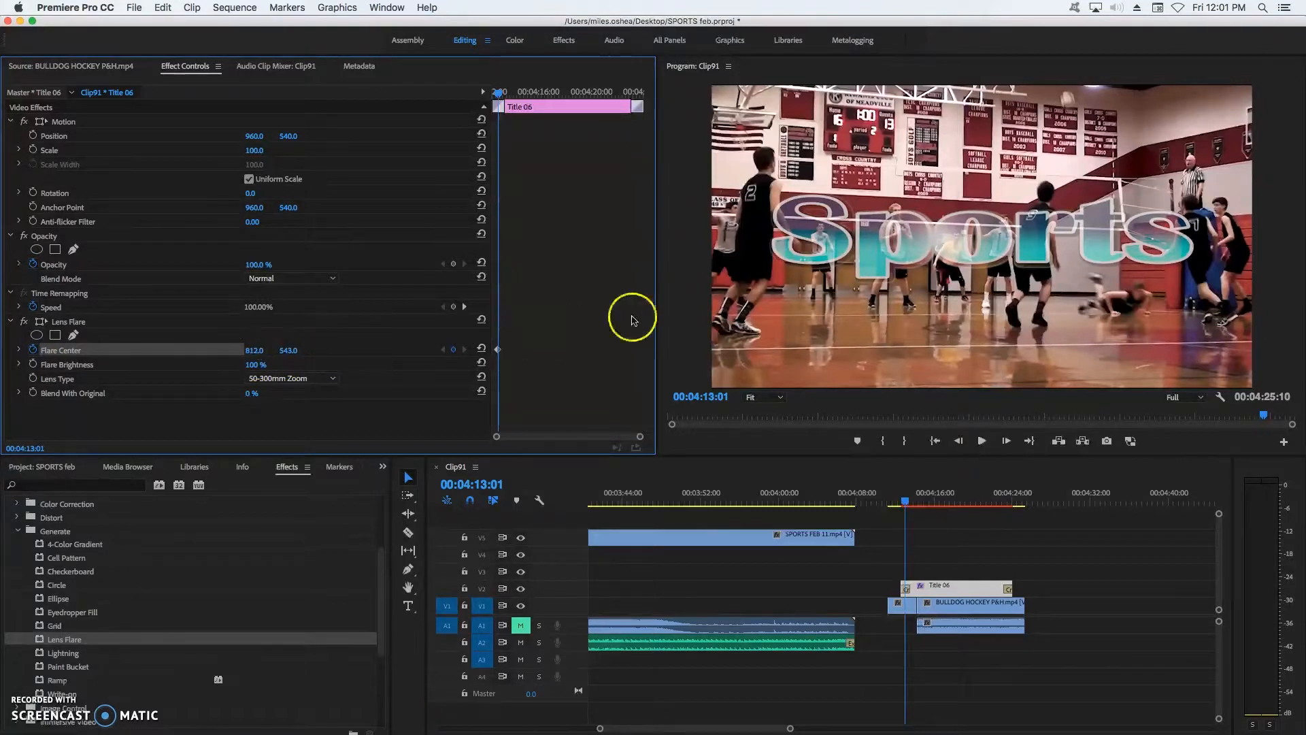
Step: Add a second Flare Center keyframe at 00:04:22:16 with the horizontal position set to 24
drag(905, 501, 1007, 510)
click(646, 468)
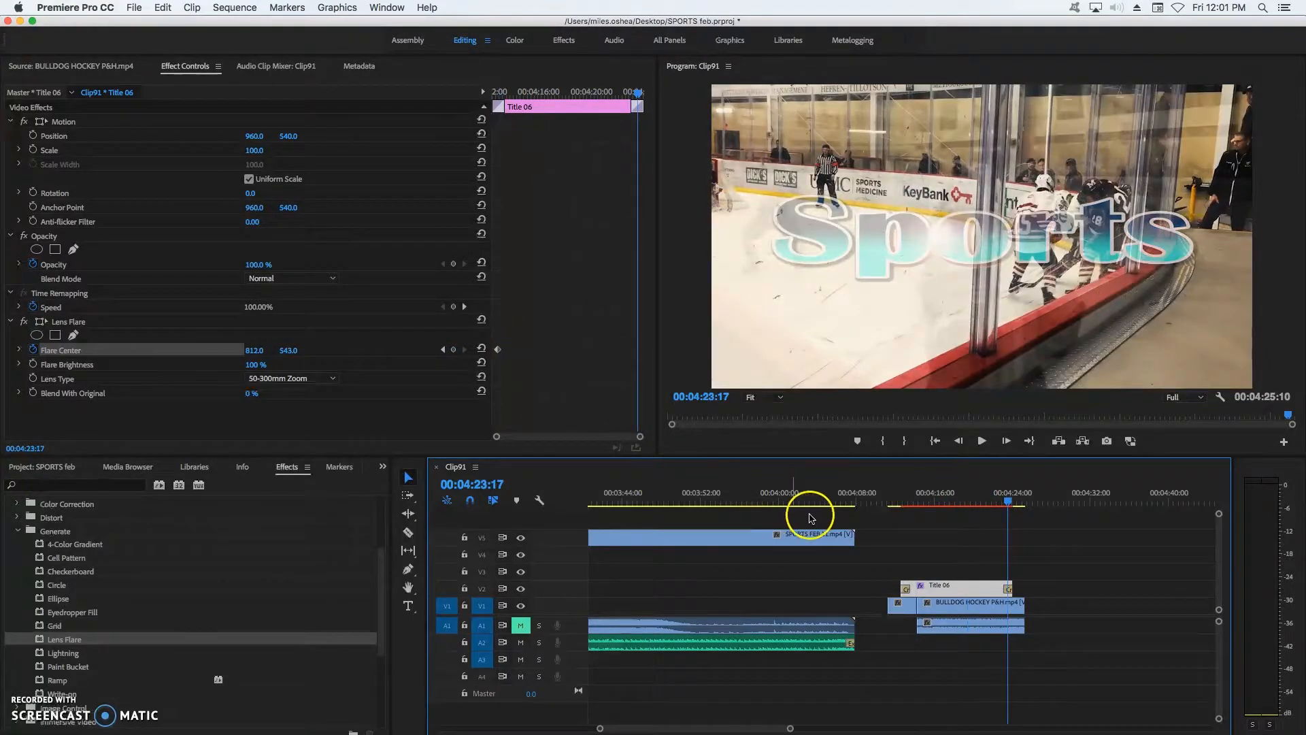
click(997, 502)
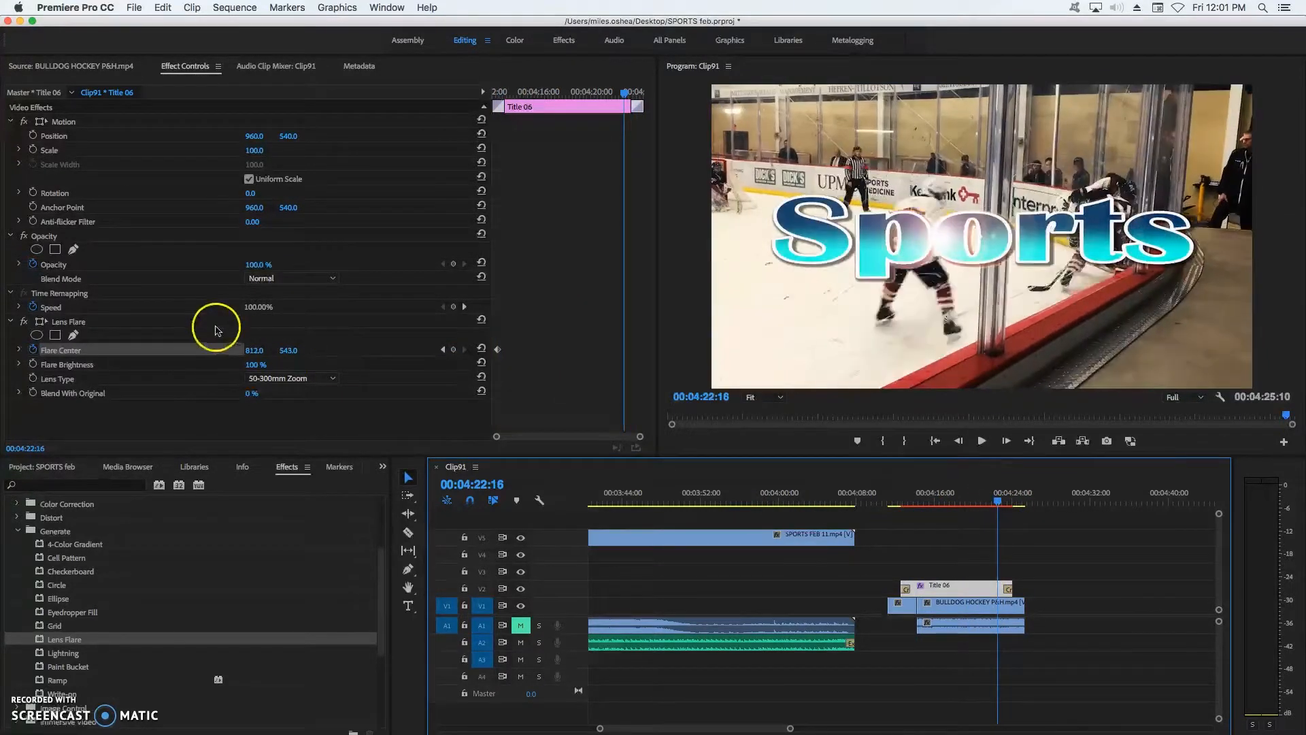
click(253, 351)
key(Down)
key(Down)
key(Down)
key(Down)
key(Down)
key(Down)
key(Down)
key(Down)
key(Down)
key(Down)
key(Down)
key(Down)
key(Down)
key(Down)
key(Down)
key(Down)
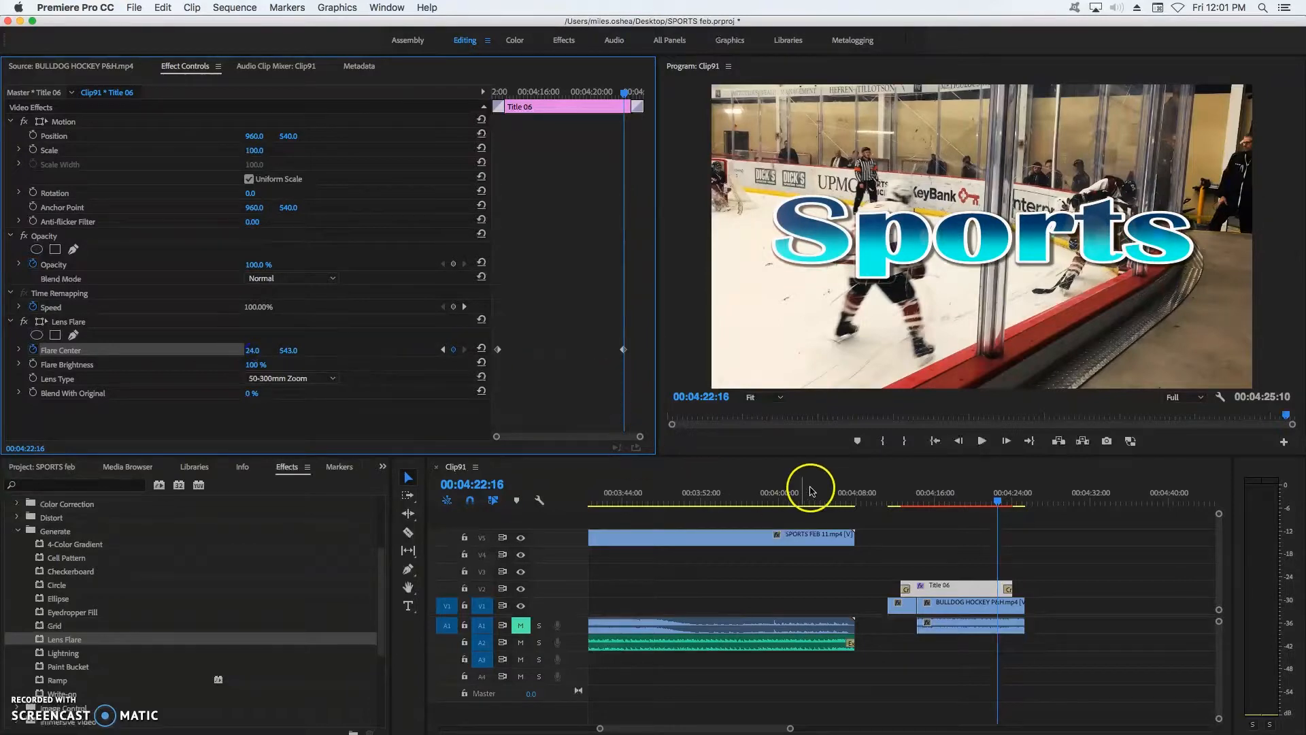
Step: Play and scrub through Title 06 to check the lens flare moving across the text
click(900, 501)
click(981, 441)
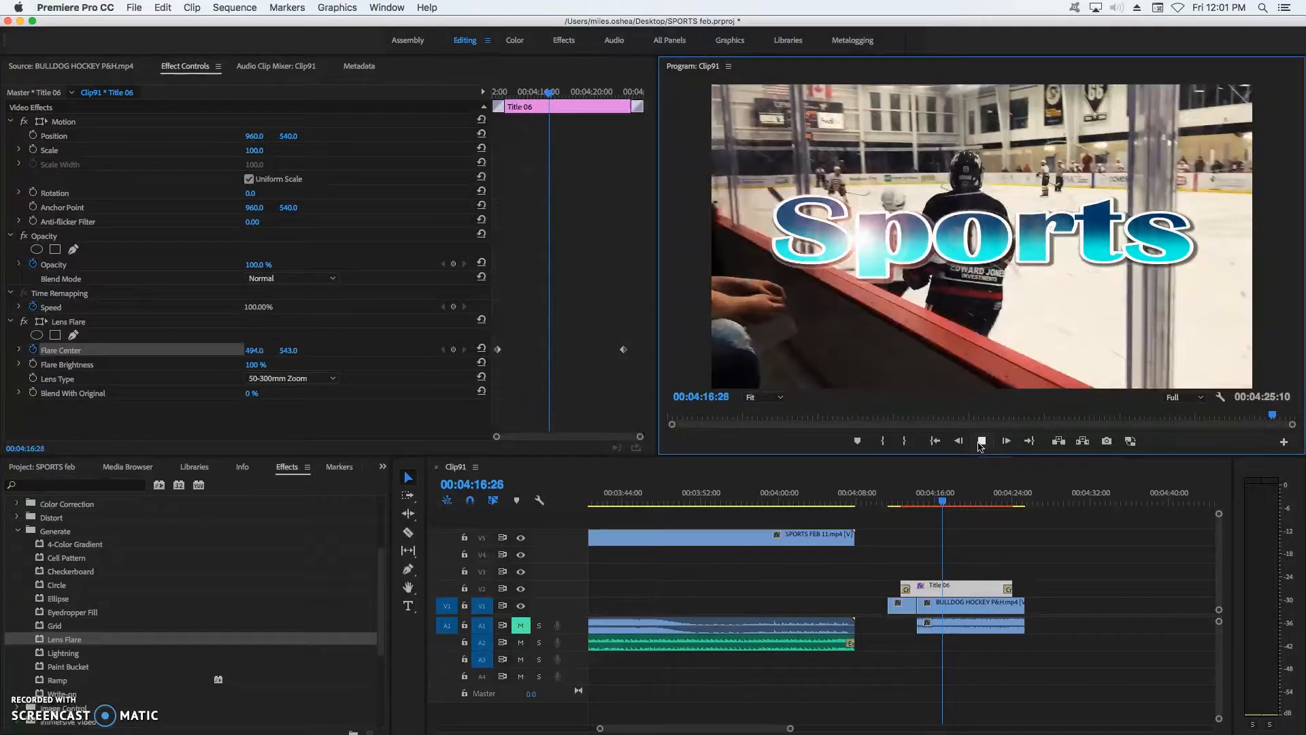
click(982, 503)
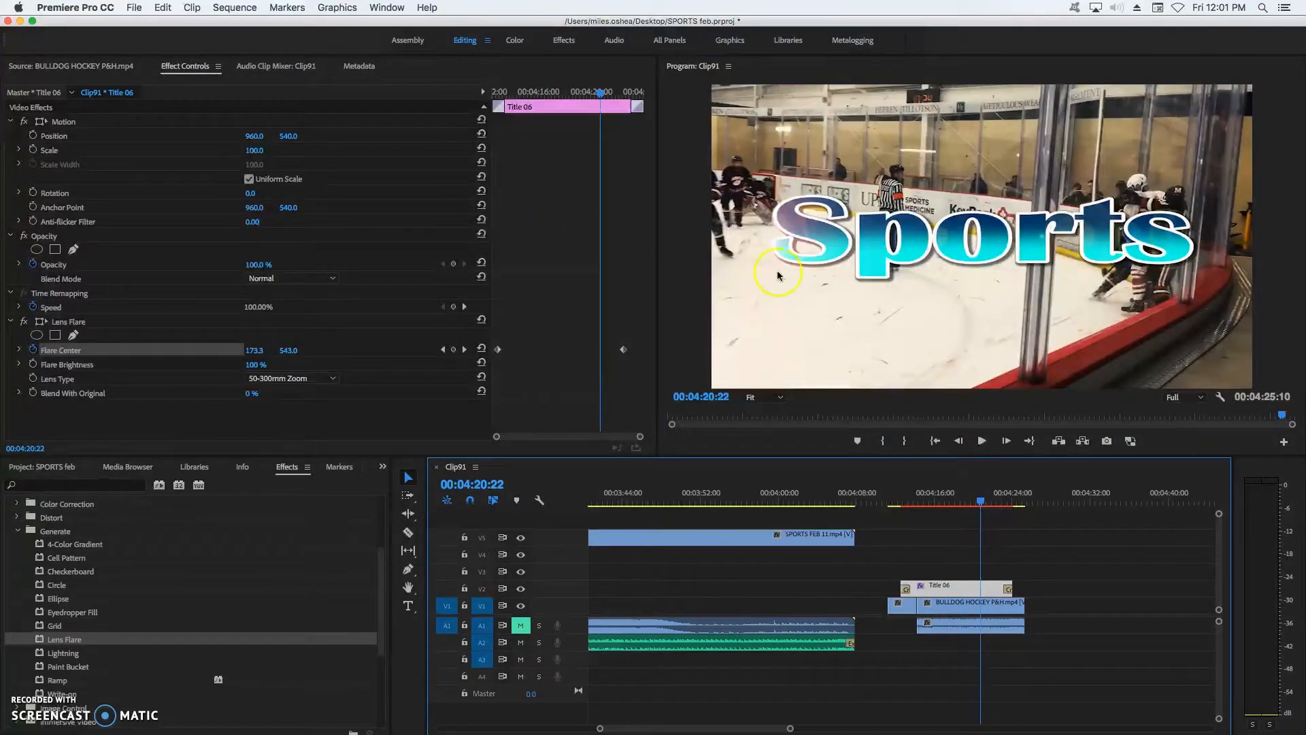
click(968, 503)
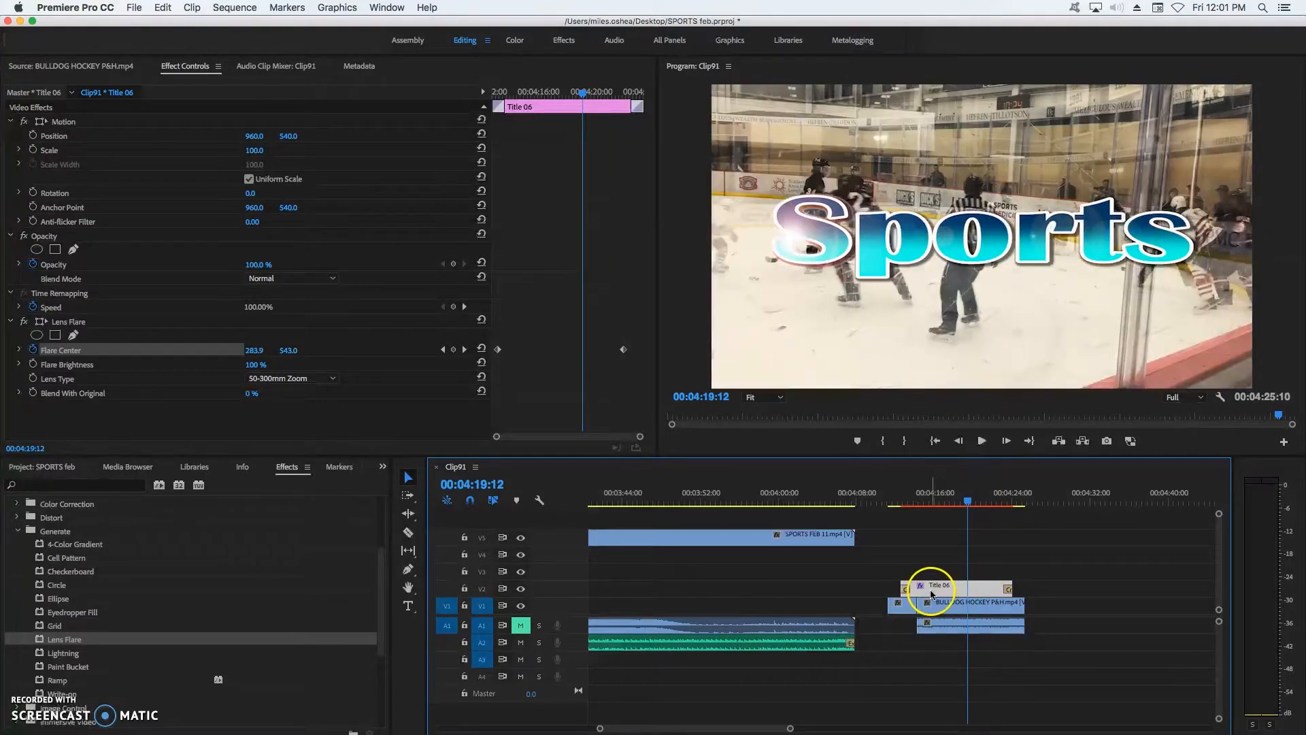
Step: Move Title 06 past the end of the hockey clip and play its lens flare over black
drag(931, 591, 1056, 591)
drag(1070, 503, 1034, 504)
click(982, 442)
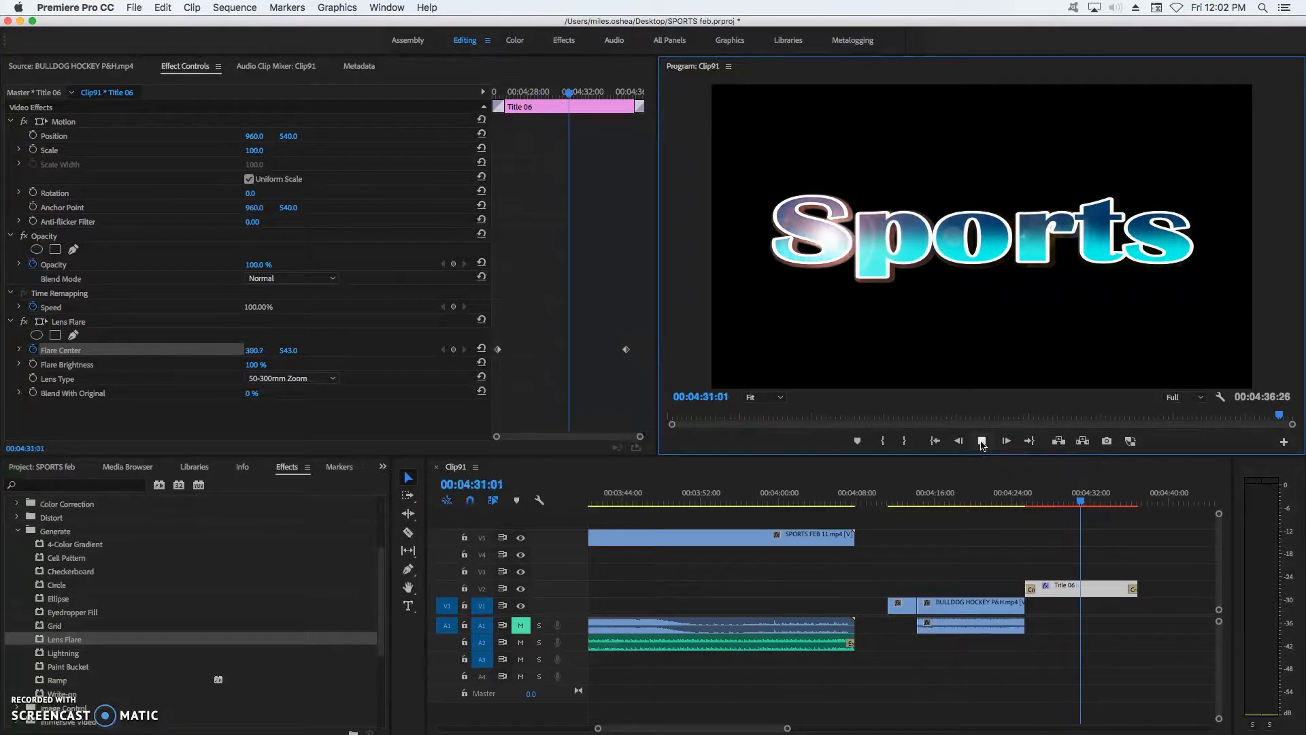
click(981, 441)
Step: Move Title 06 back over the hockey clip on V2, starting at the clip's beginning, and go to 00:04:20:01
drag(1079, 578, 972, 586)
click(975, 503)
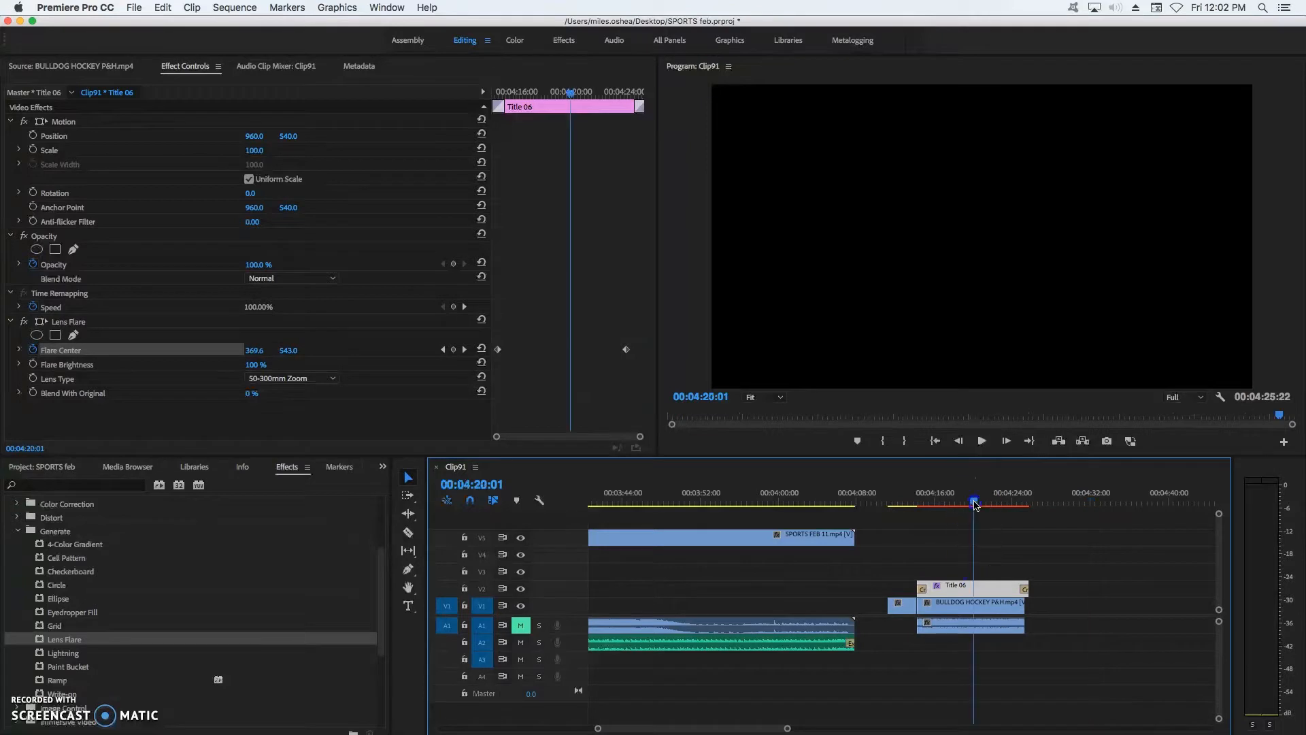
Step: Open the sports bin in the project and duplicate the Sports title there
click(67, 469)
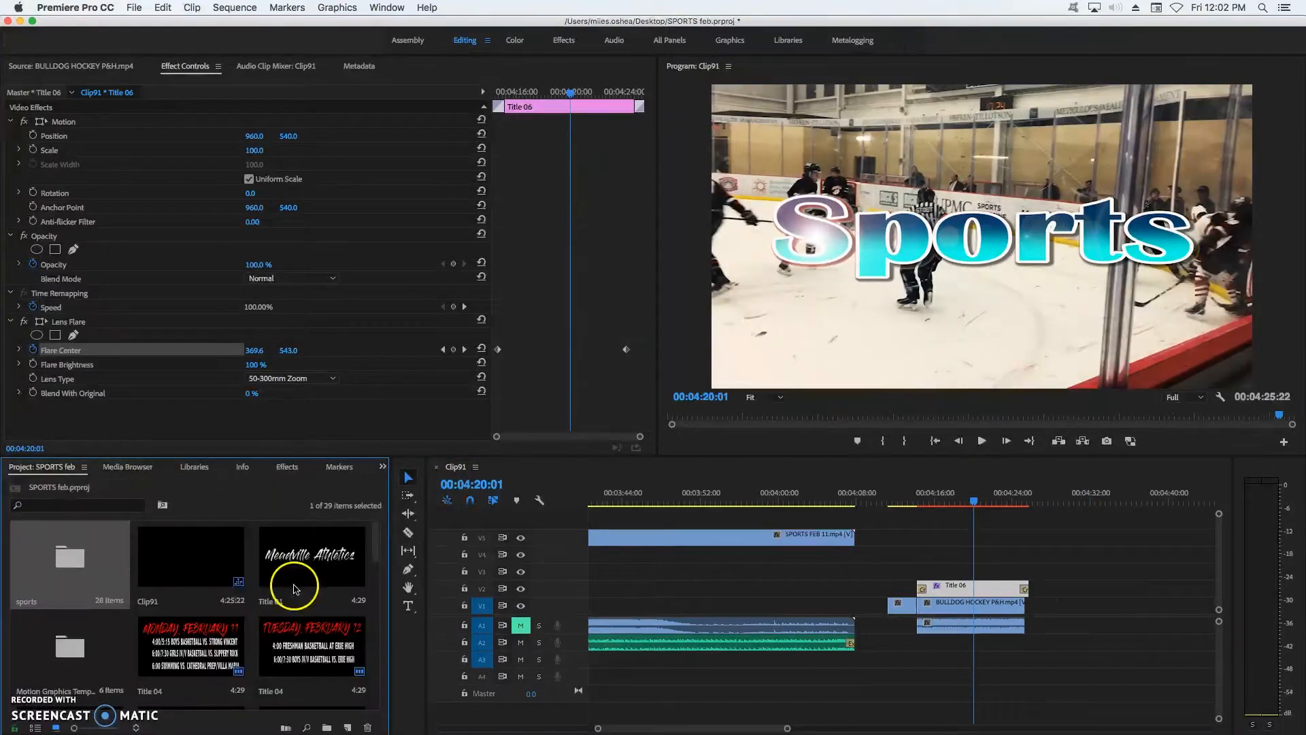
double_click(86, 554)
scroll(490, 227, down, 5)
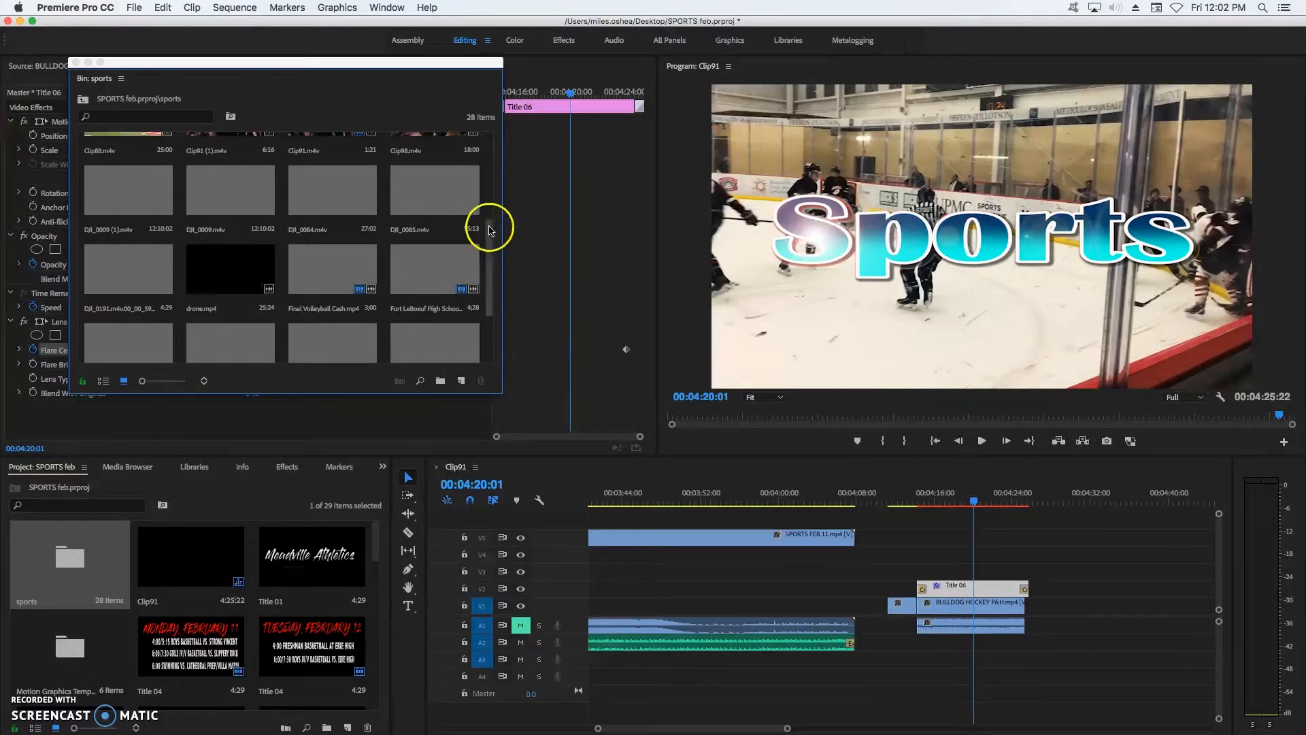
scroll(487, 287, down, 2)
right_click(454, 323)
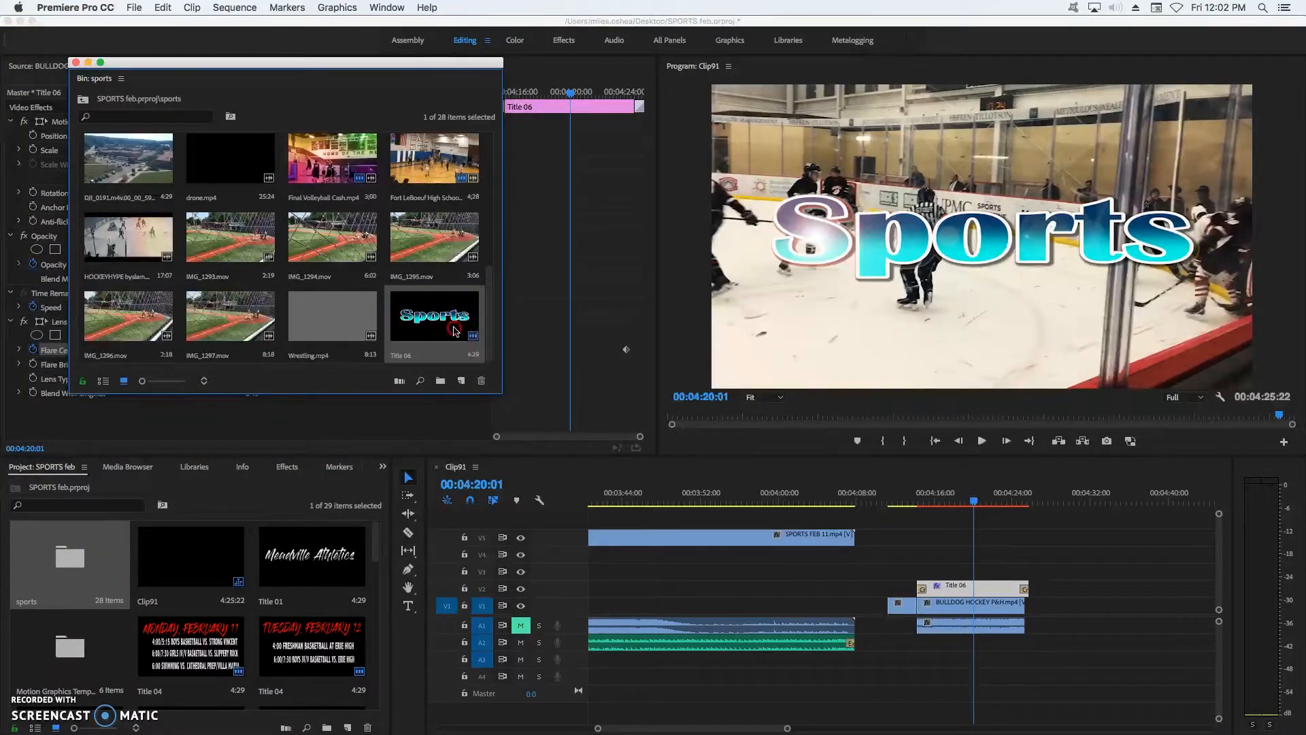
click(507, 159)
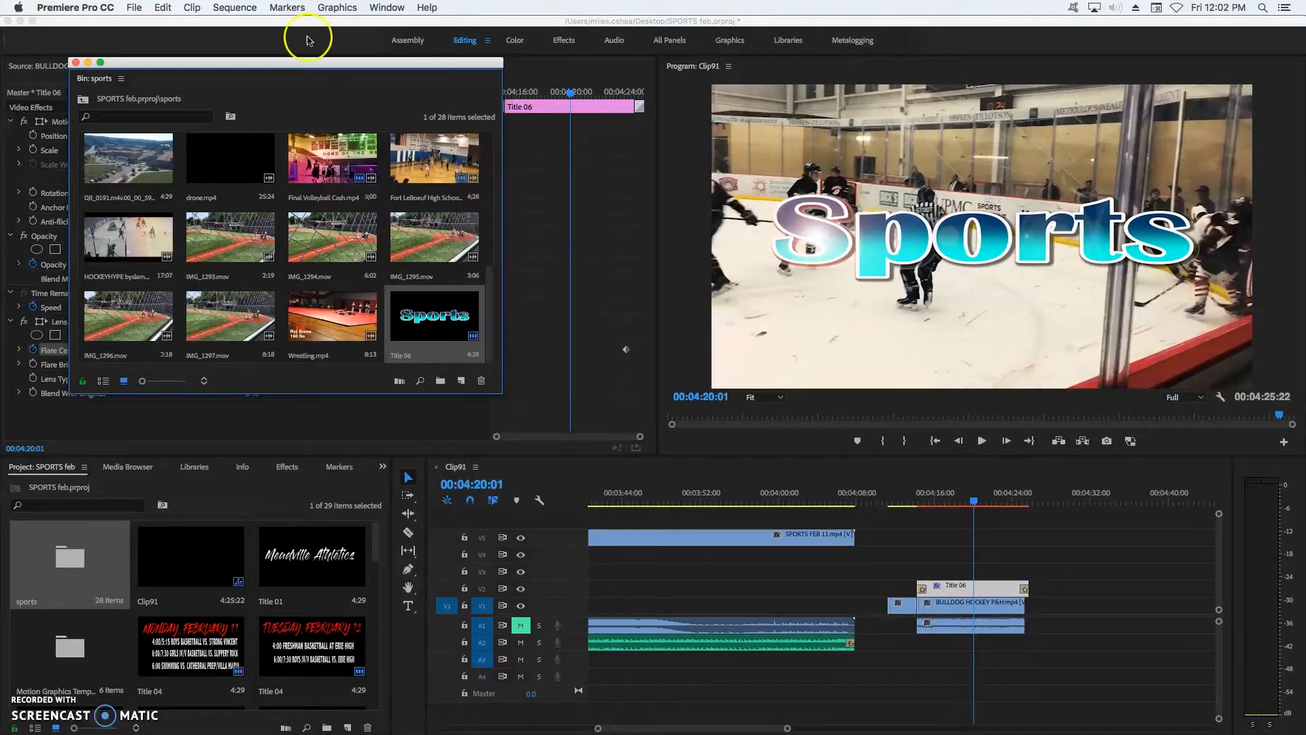
click(163, 7)
click(194, 81)
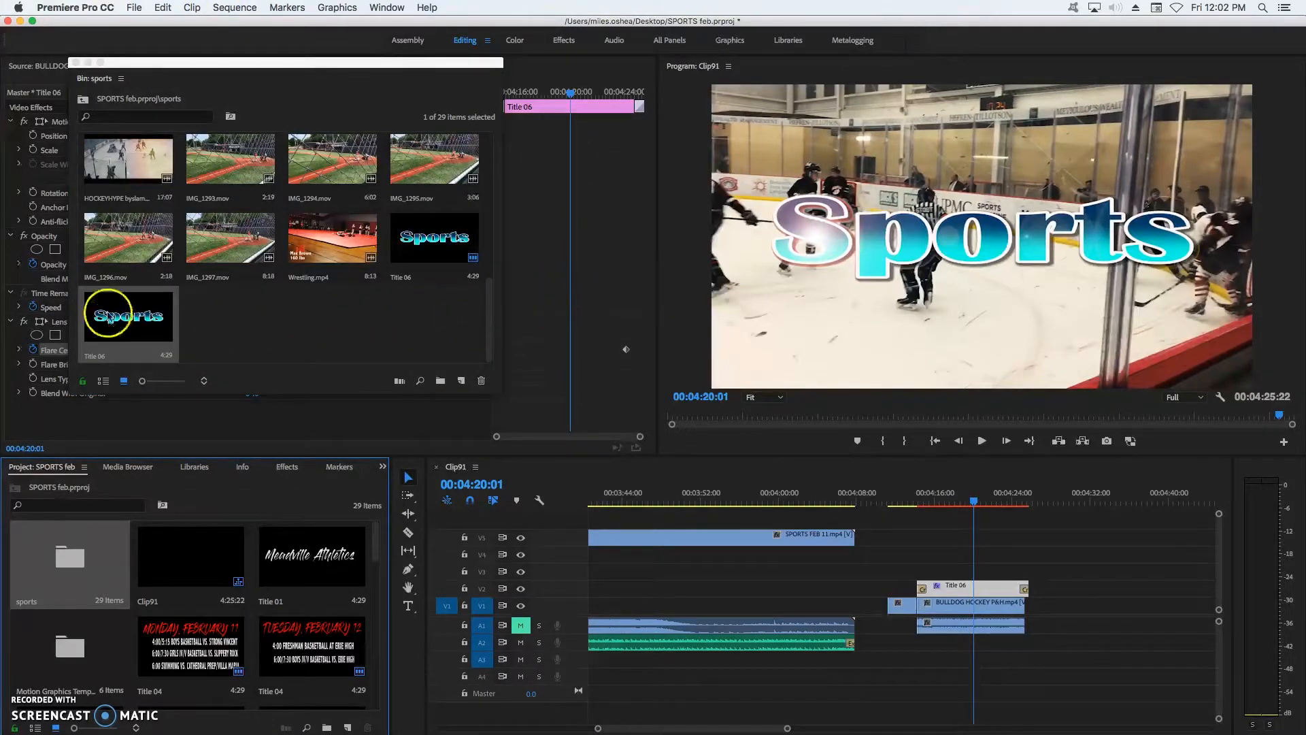
Step: Change the duplicated title's text to "Mash", center it horizontally and close the title editor
double_click(147, 316)
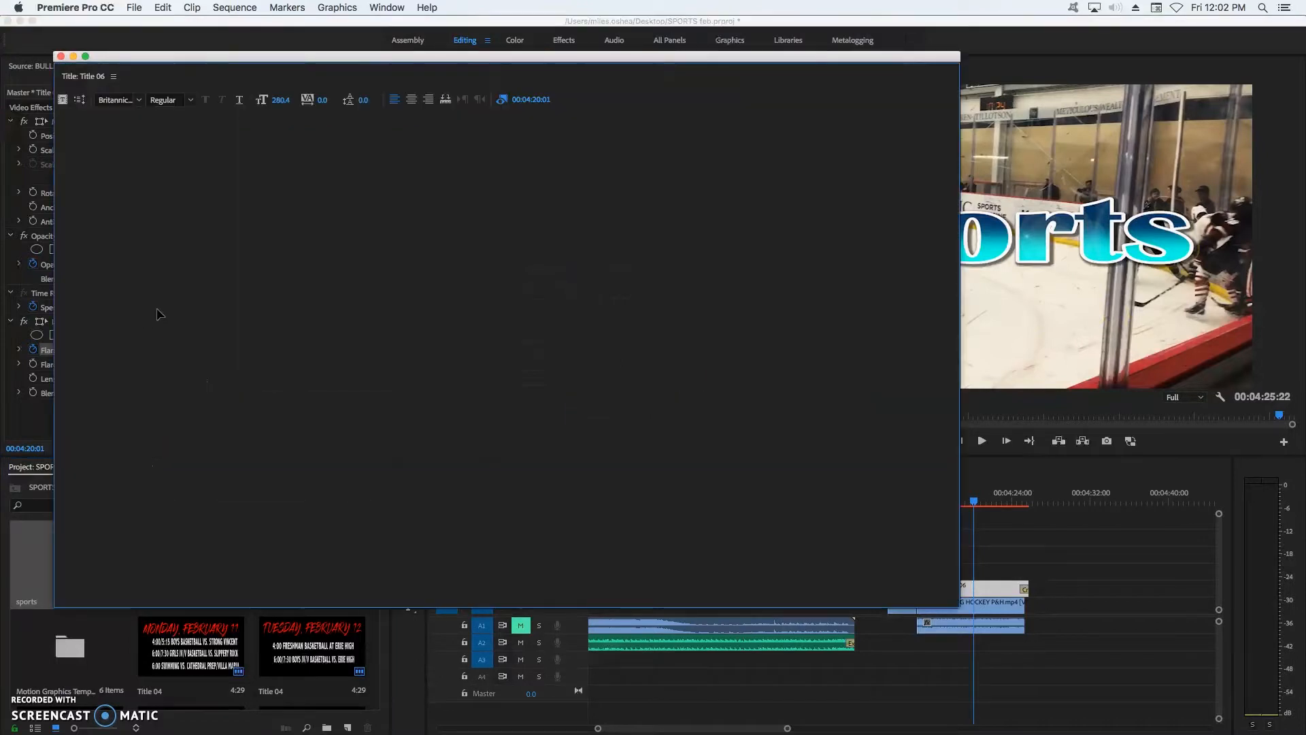
click(63, 98)
drag(187, 302, 462, 309)
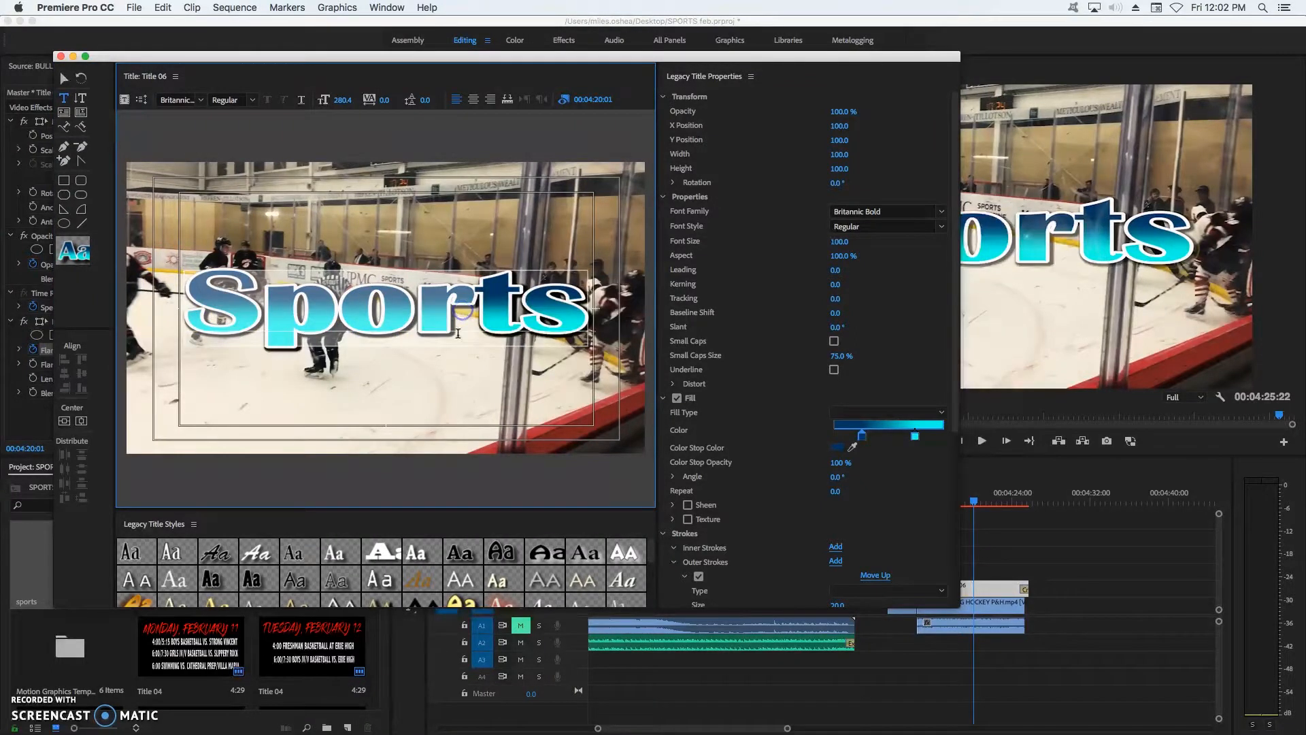
text(Mts)
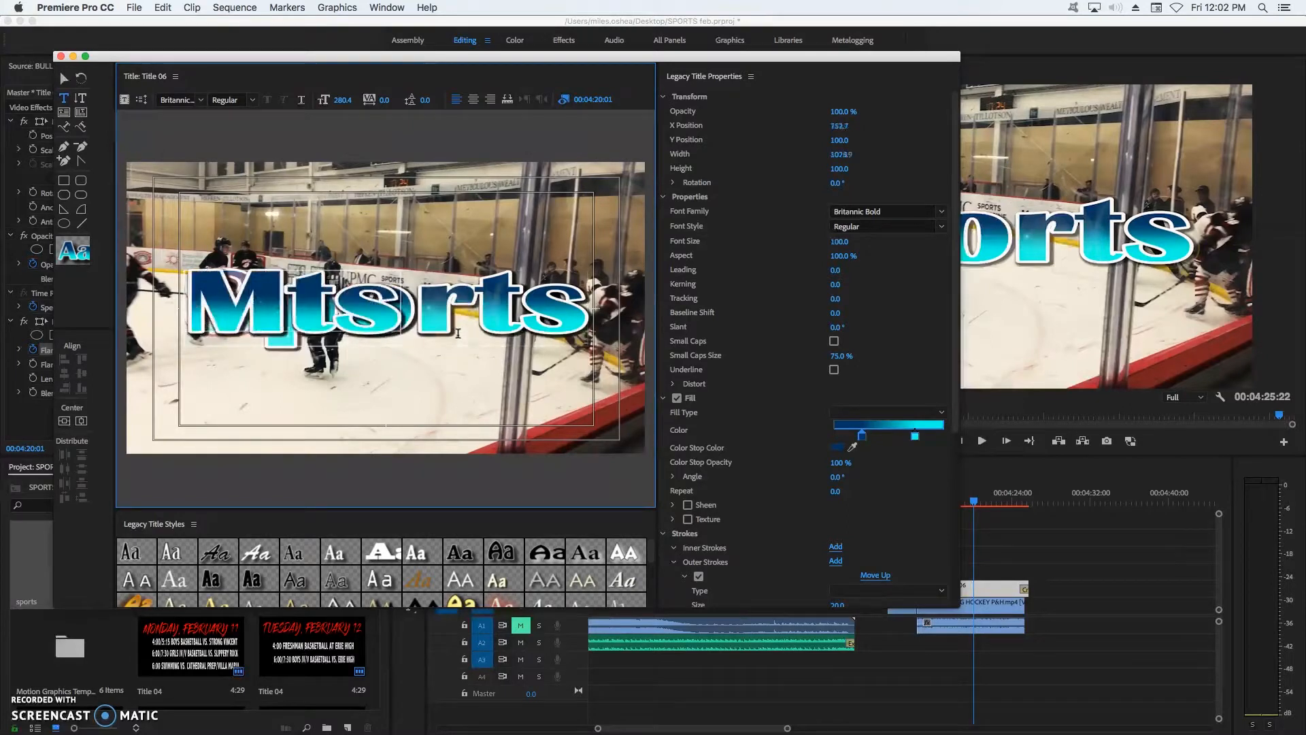
text(h)
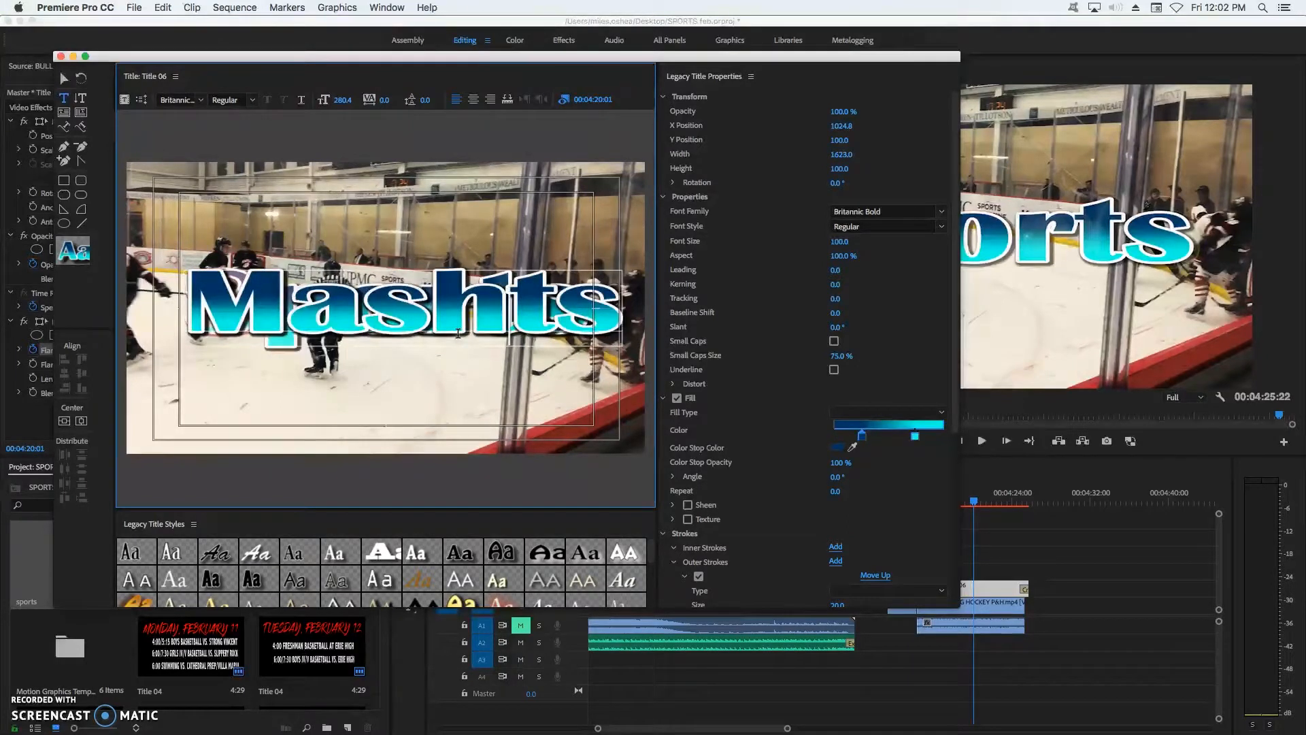
key(Delete)
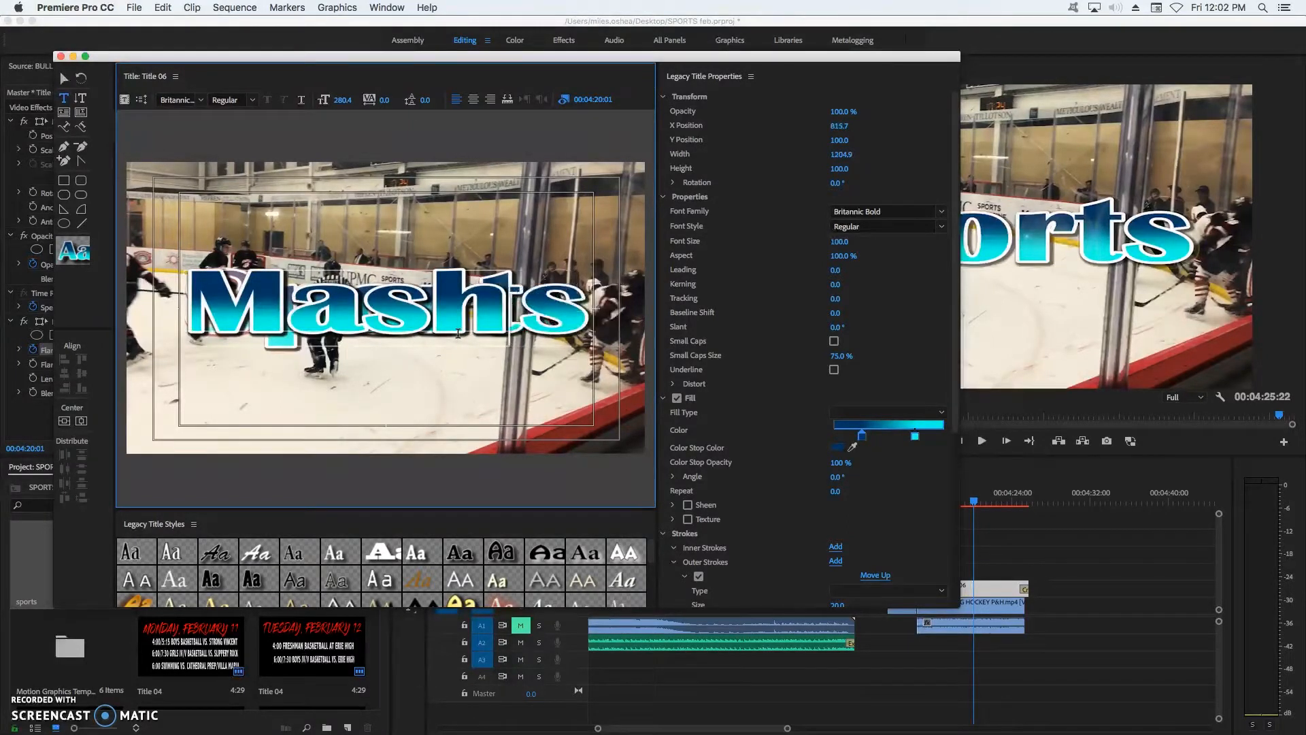
click(66, 421)
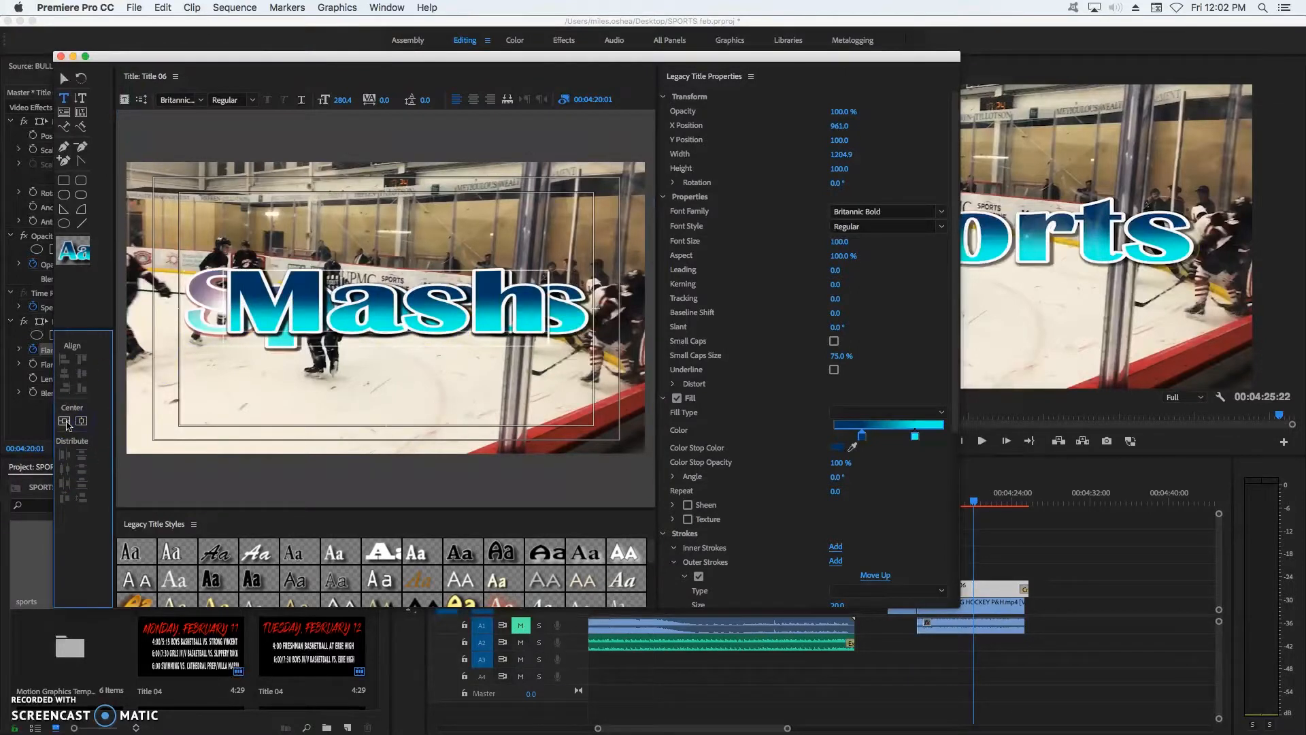
click(61, 57)
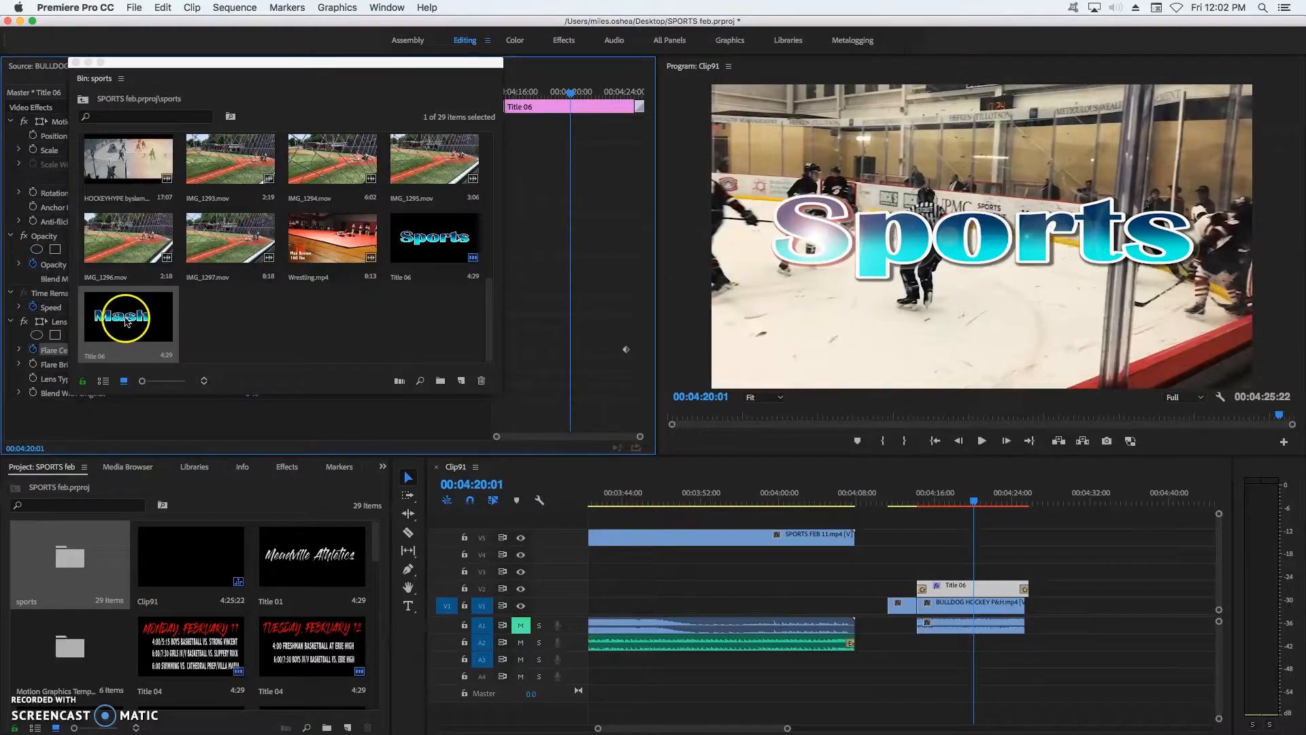
Step: Trim the start of the Sports title to 00:04:20:01, place the Mash title directly before it on V2 and close the sports bin
drag(919, 588, 974, 588)
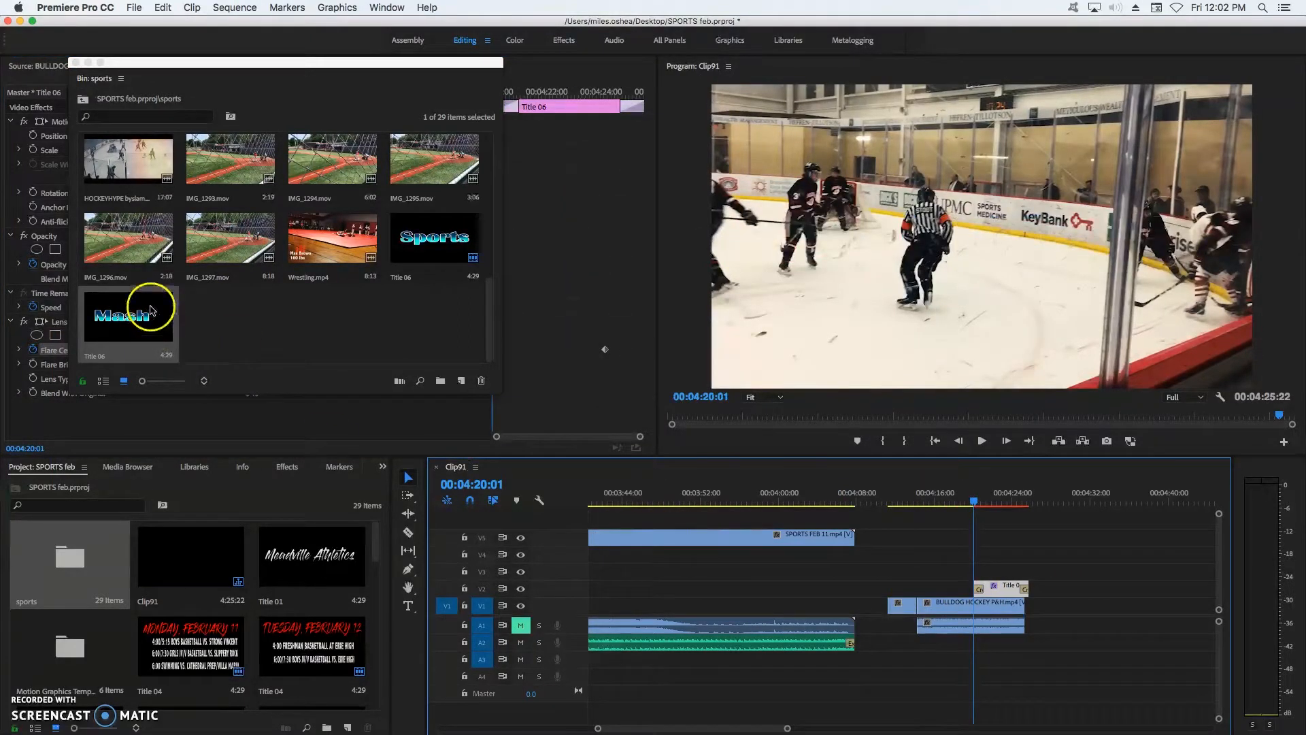
drag(151, 310, 949, 588)
drag(974, 503, 950, 507)
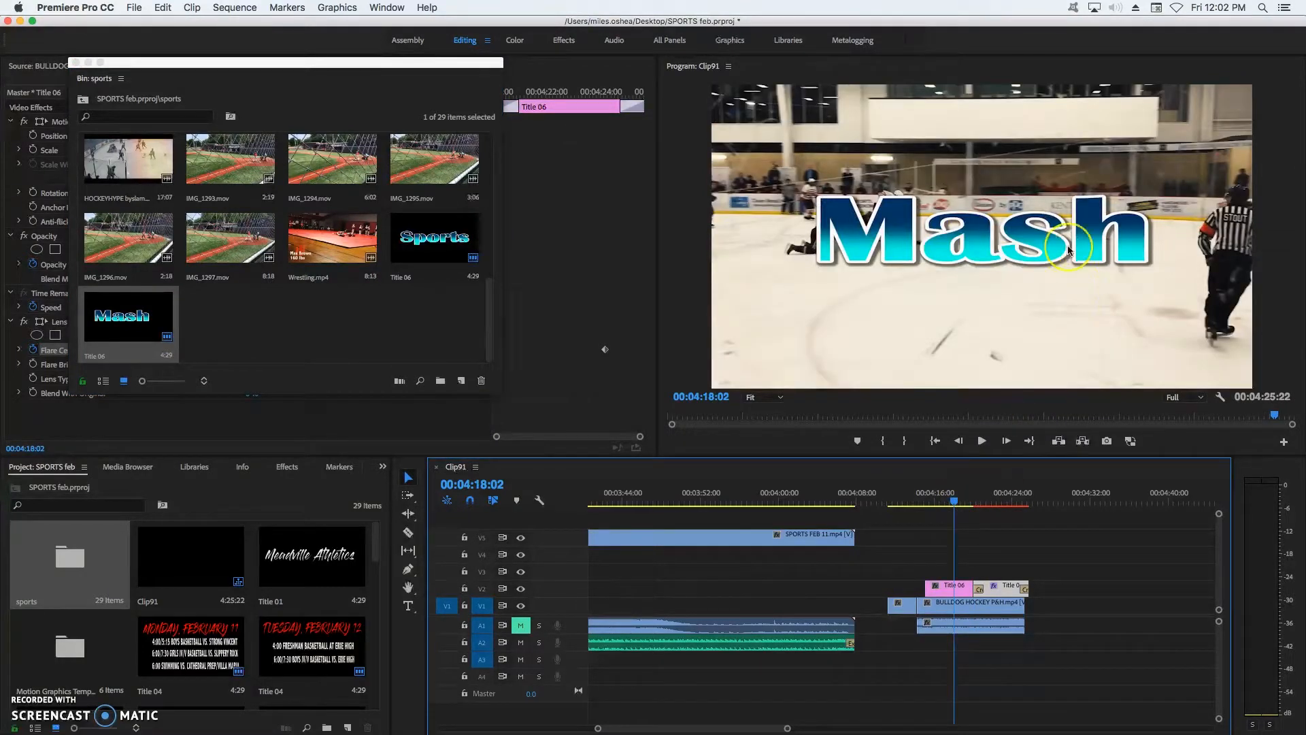
click(990, 505)
drag(980, 505, 961, 502)
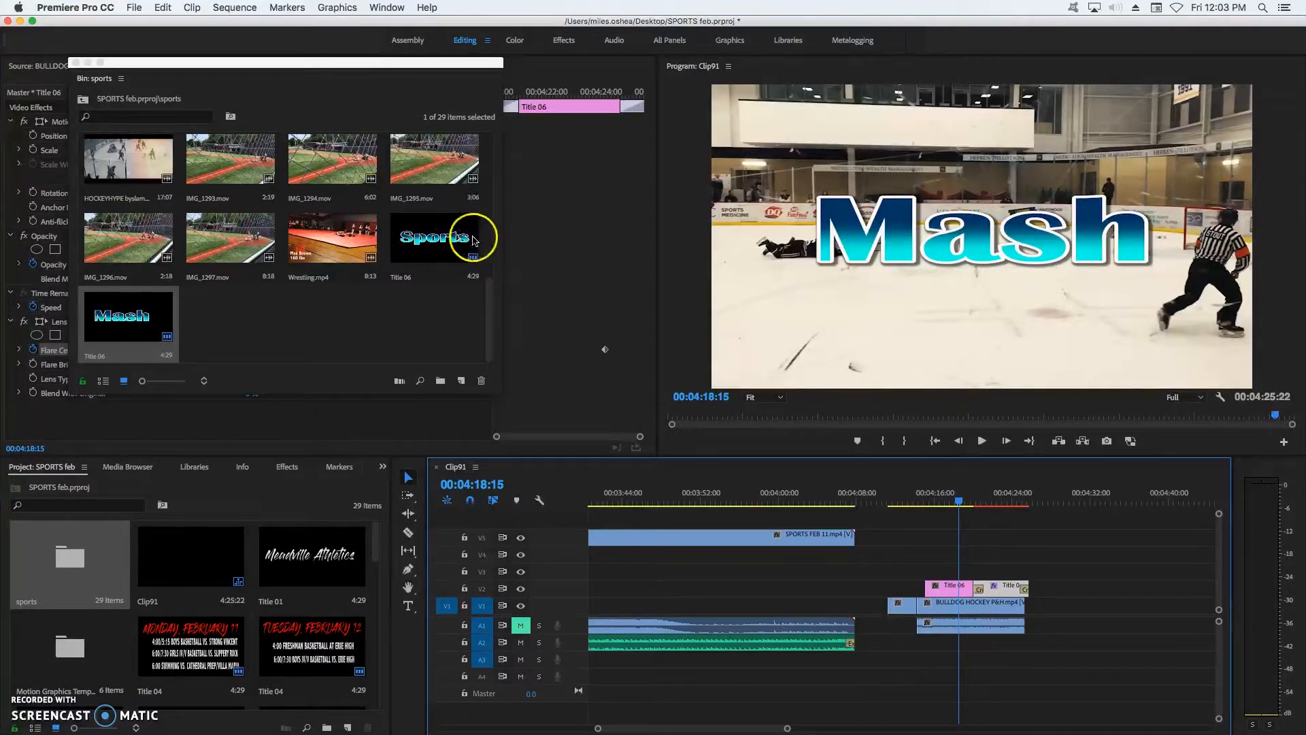
key(super+s)
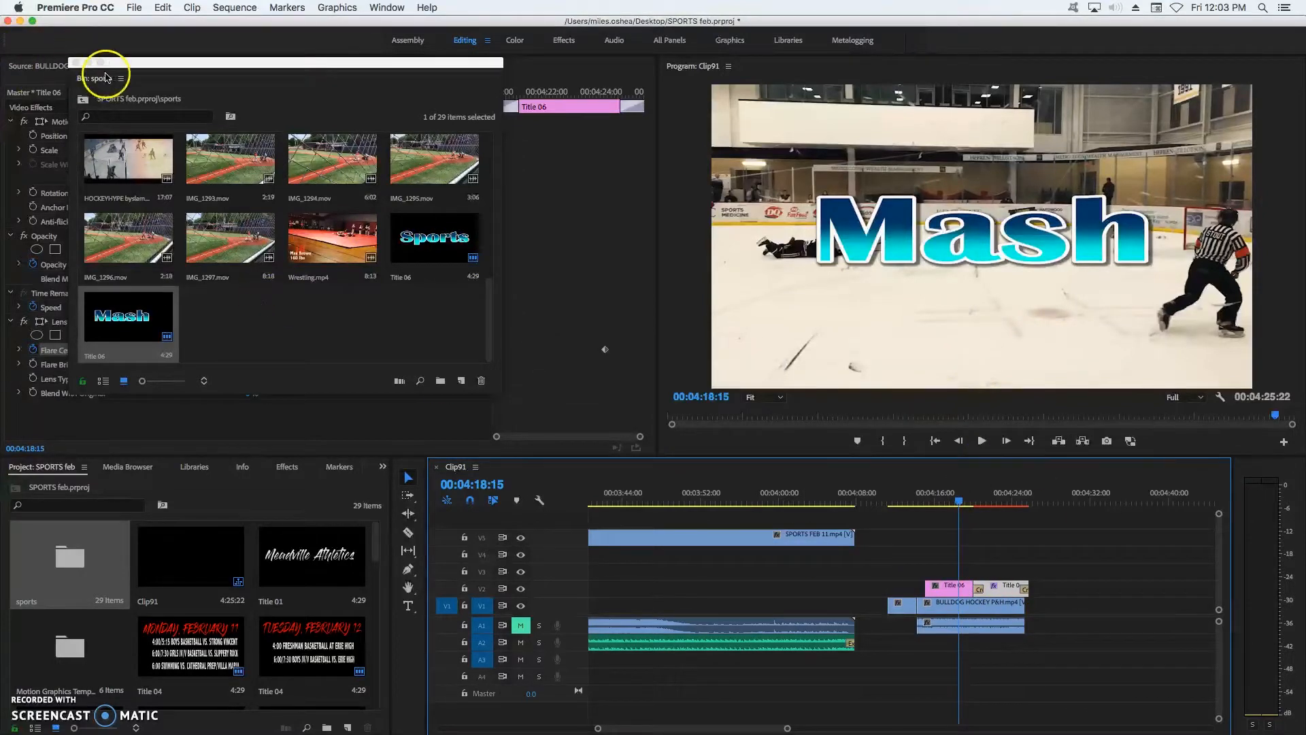
click(75, 63)
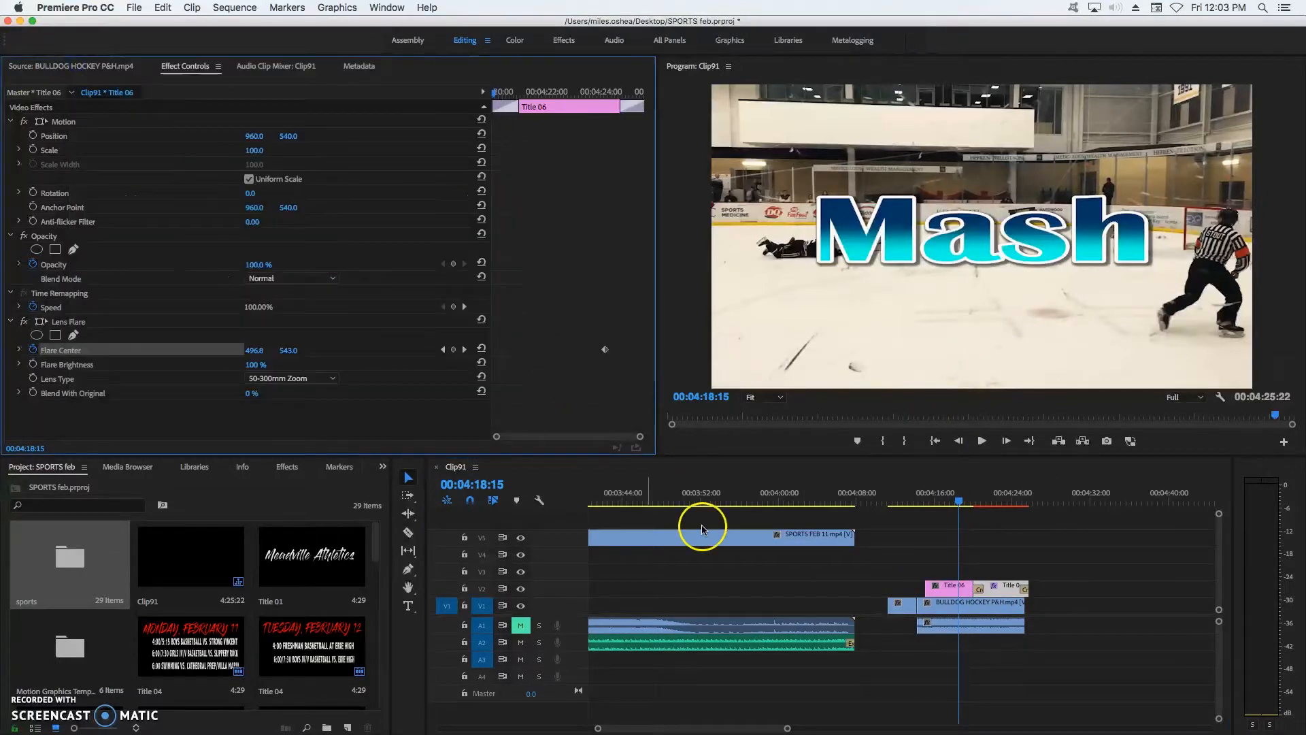
Step: Create a new legacy title with the playhead at 00:04:15:00 and close its editor without adding text
click(927, 503)
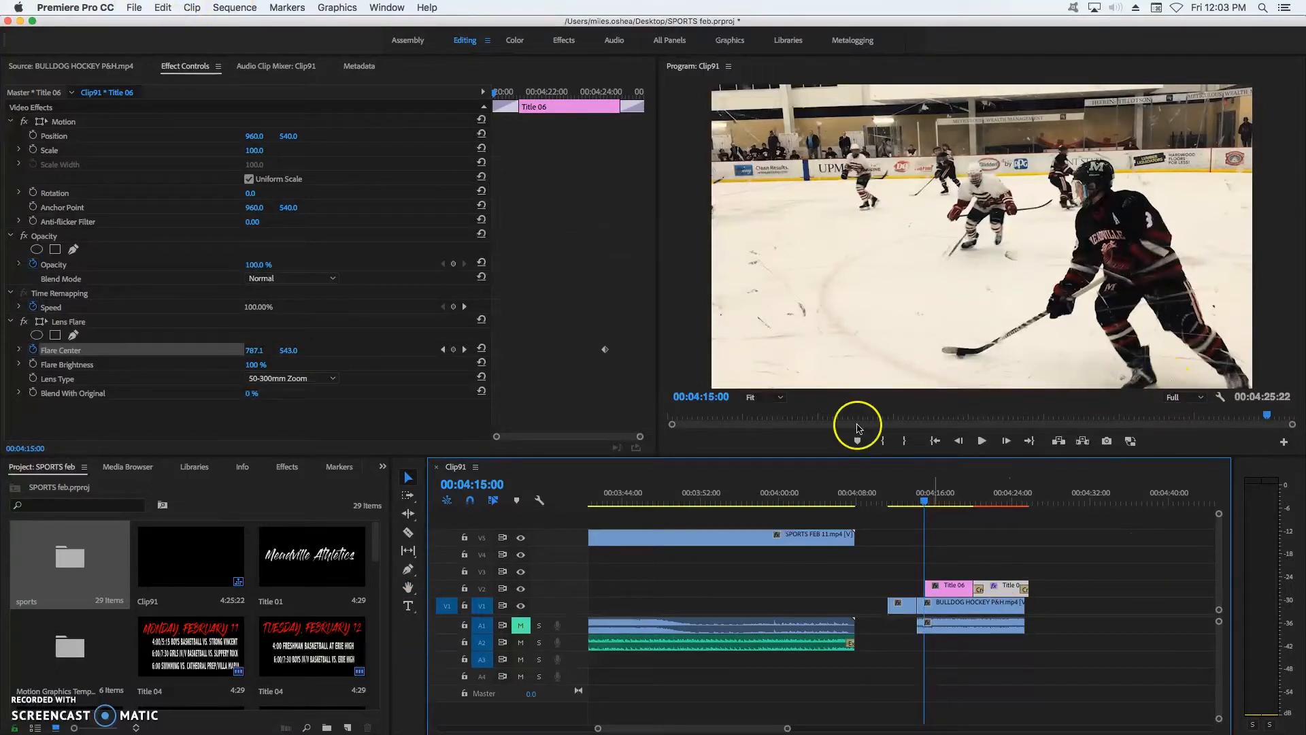
click(134, 8)
mouse_move(140, 25)
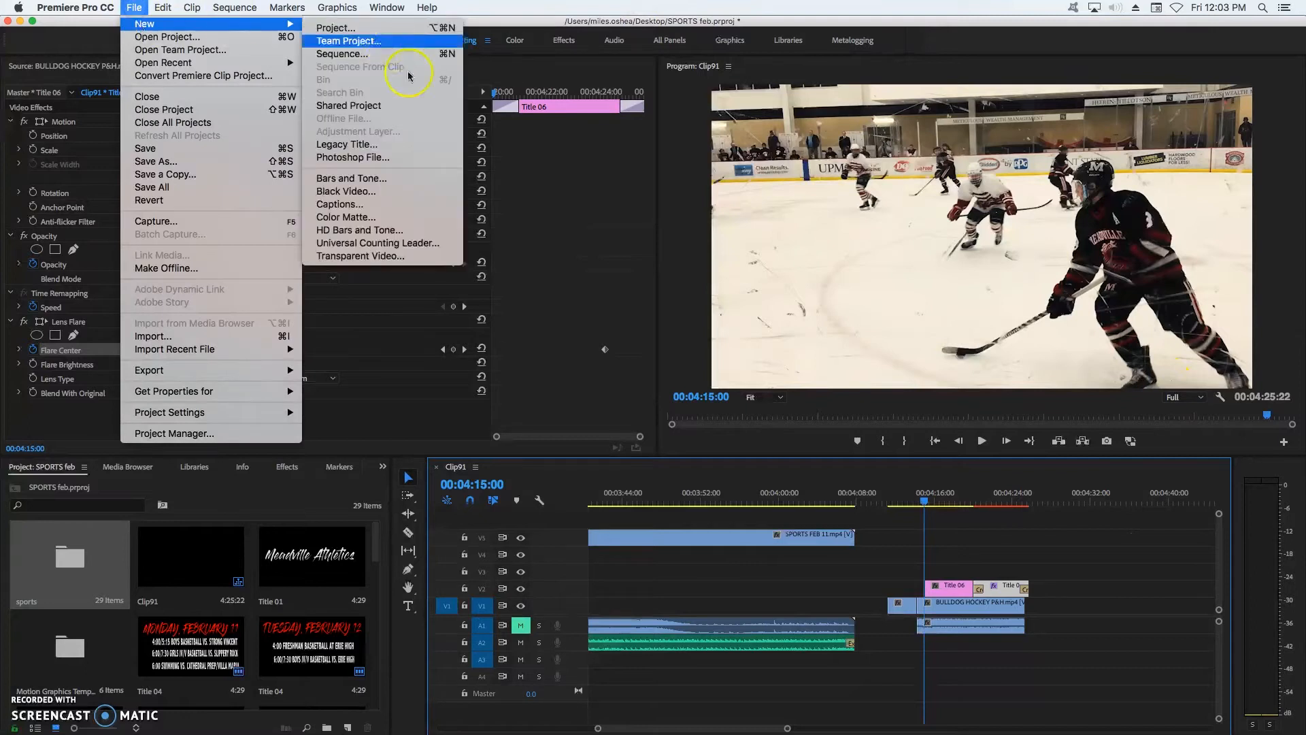
click(367, 144)
click(735, 452)
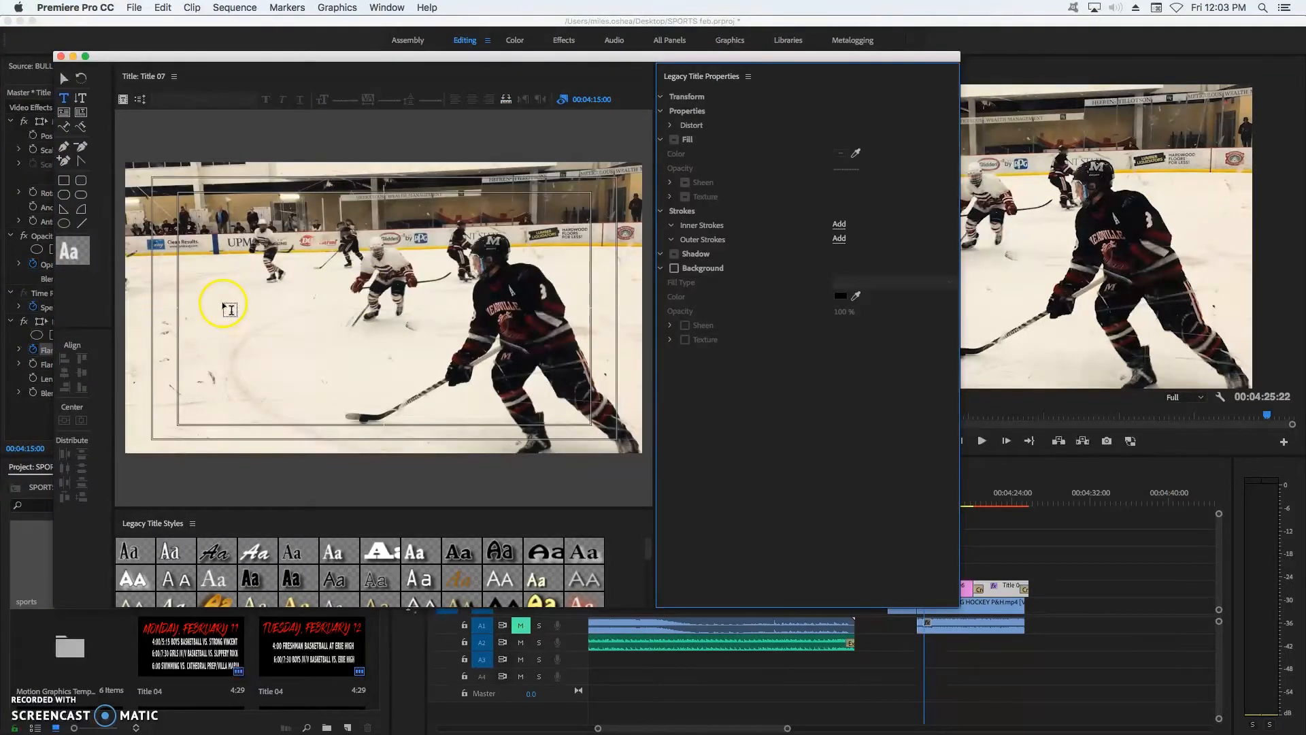
click(1277, 539)
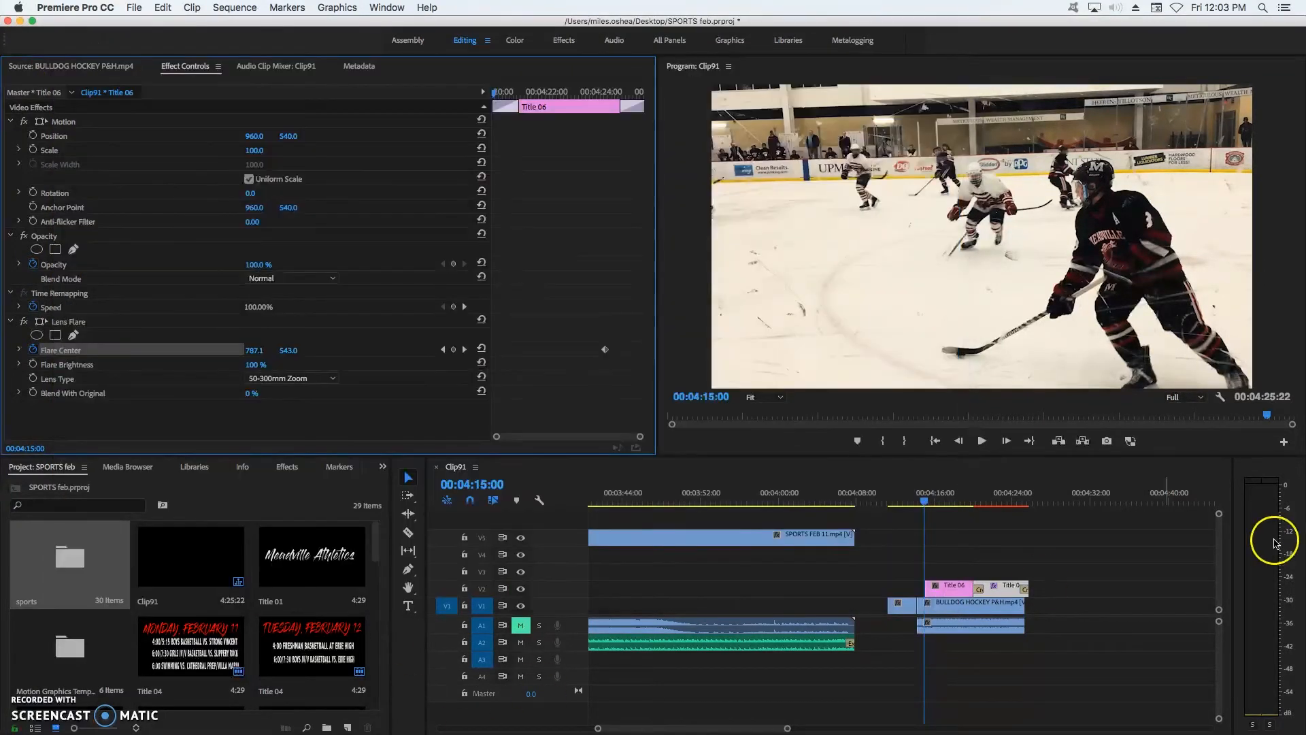